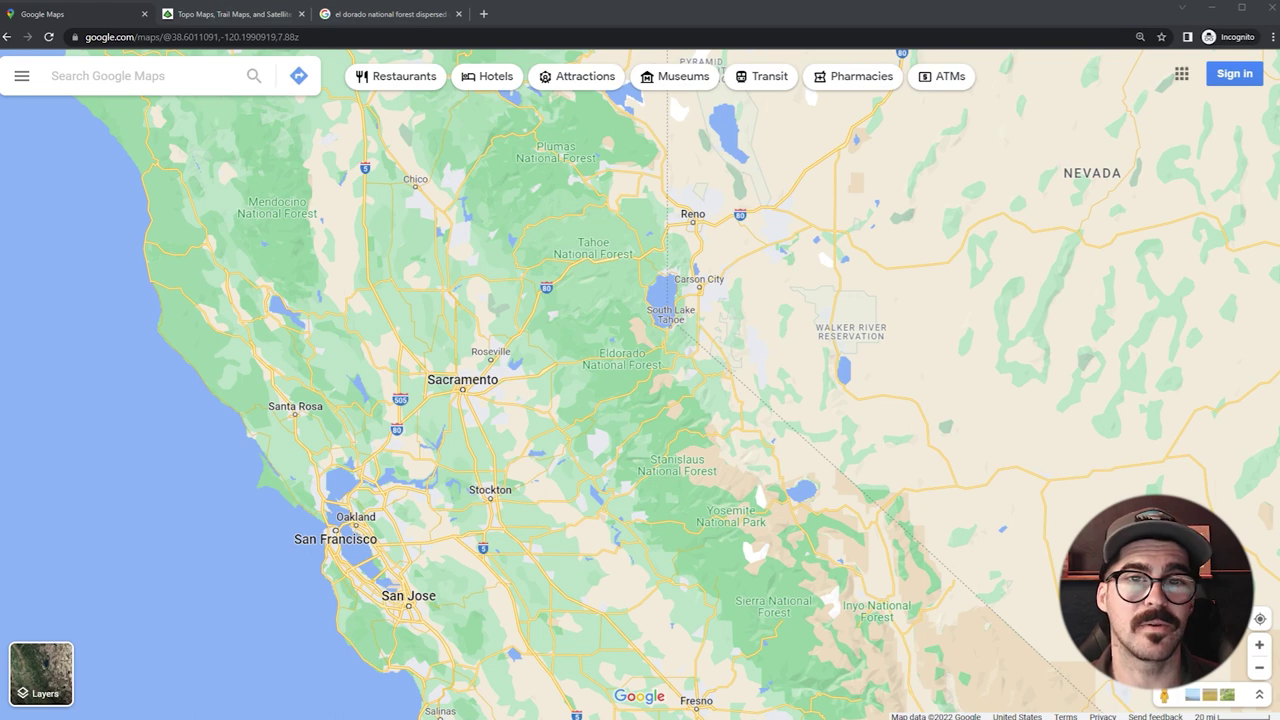
- Get driving directions from Oakland, CA to El Dorado Fwy near Pollock Pines (3 hr 6 min)
left_click(673, 23)
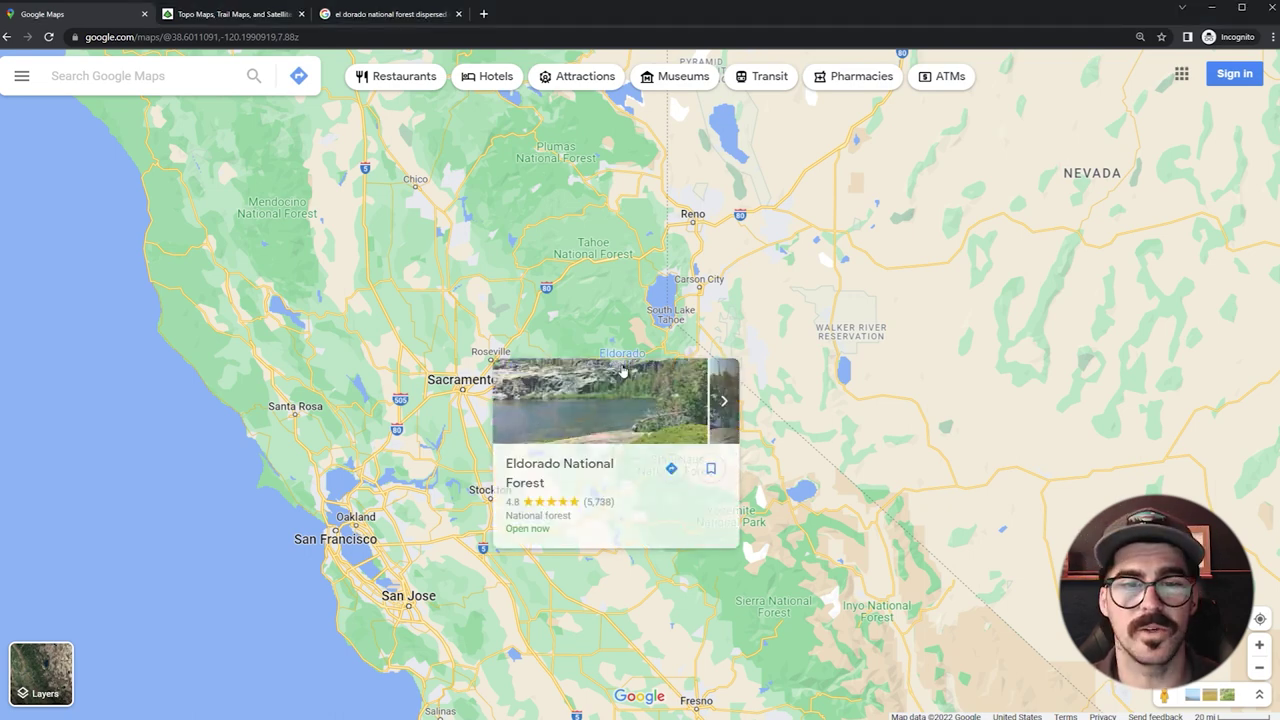
left_click(623, 366)
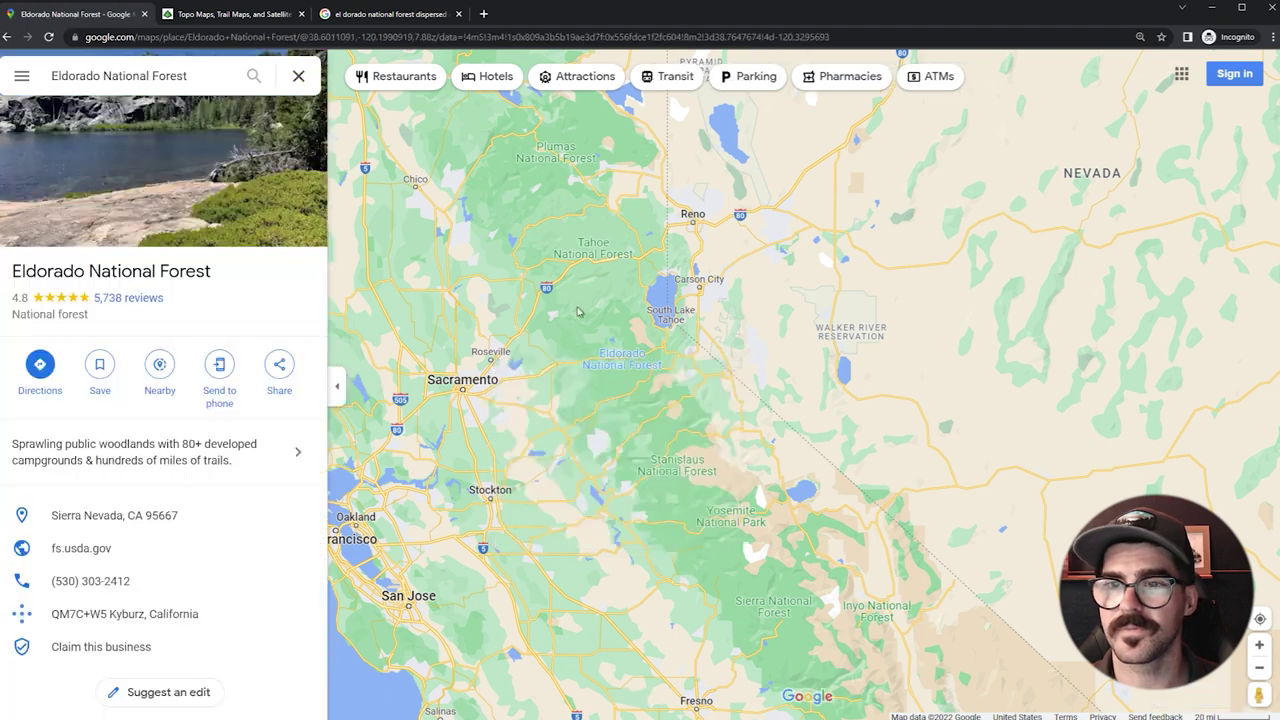
left_click(38, 372)
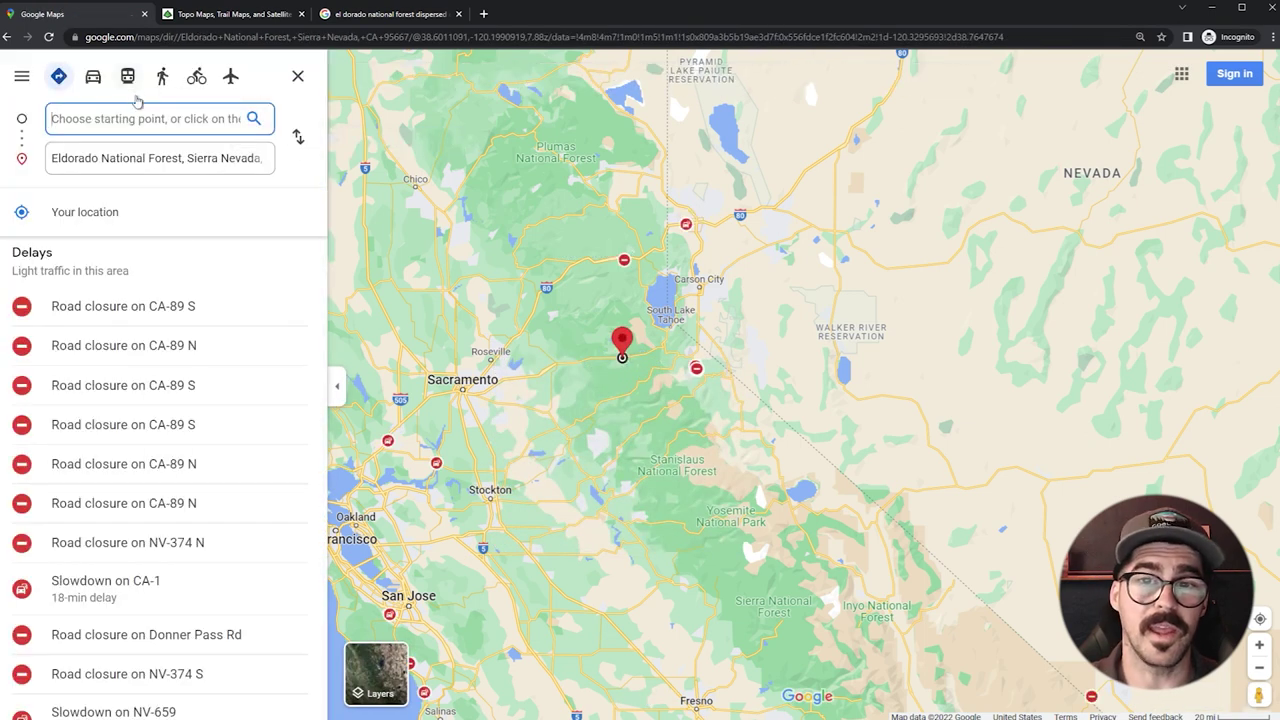
type("oakland")
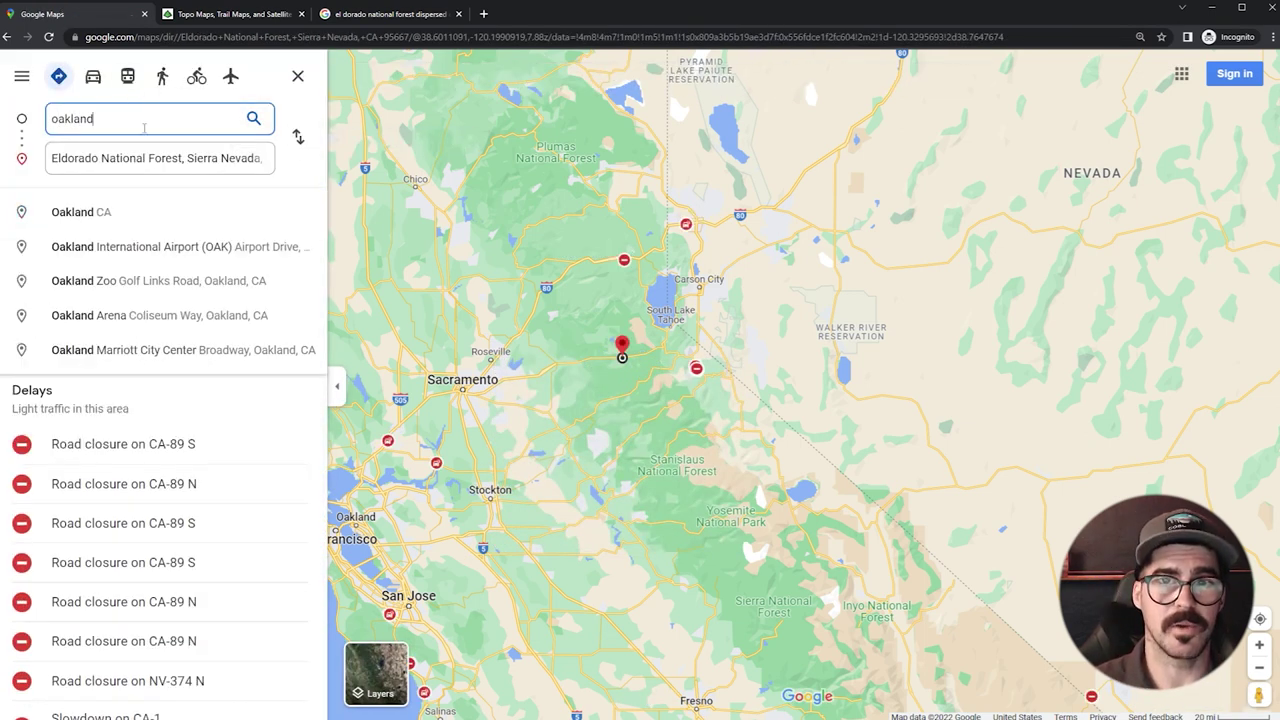
left_click(114, 212)
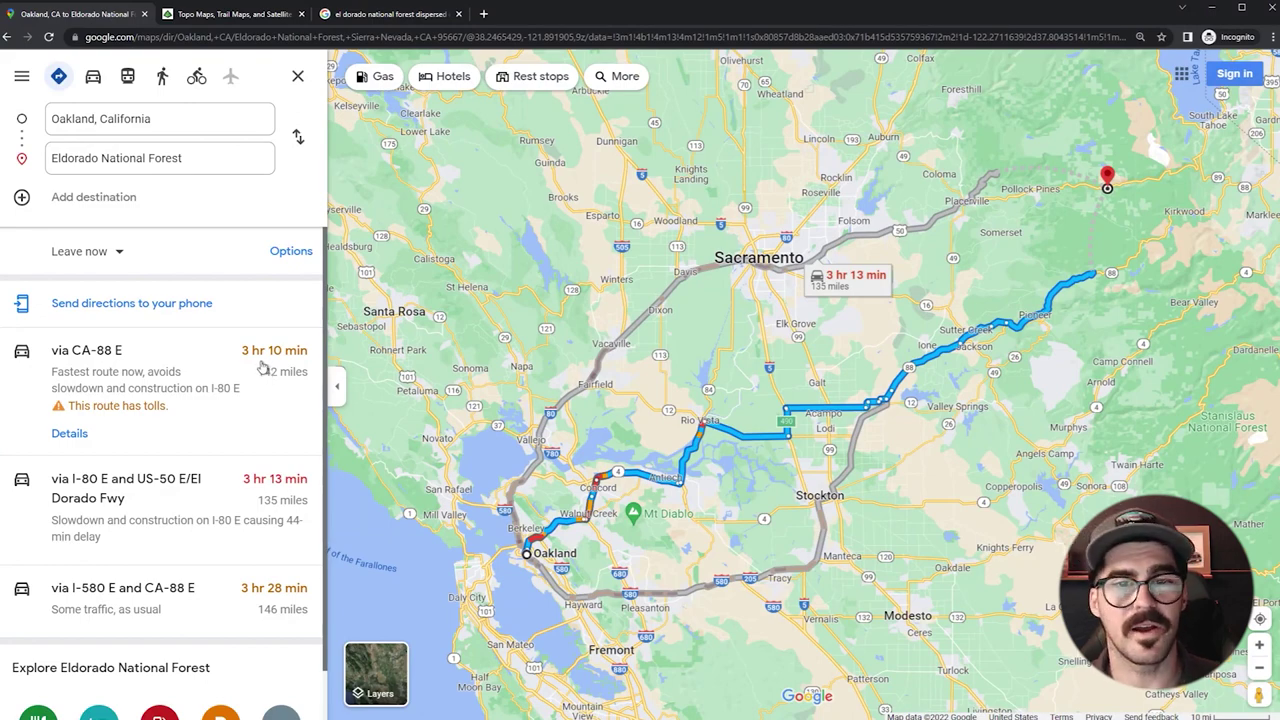
left_click_drag(1023, 271, 796, 335)
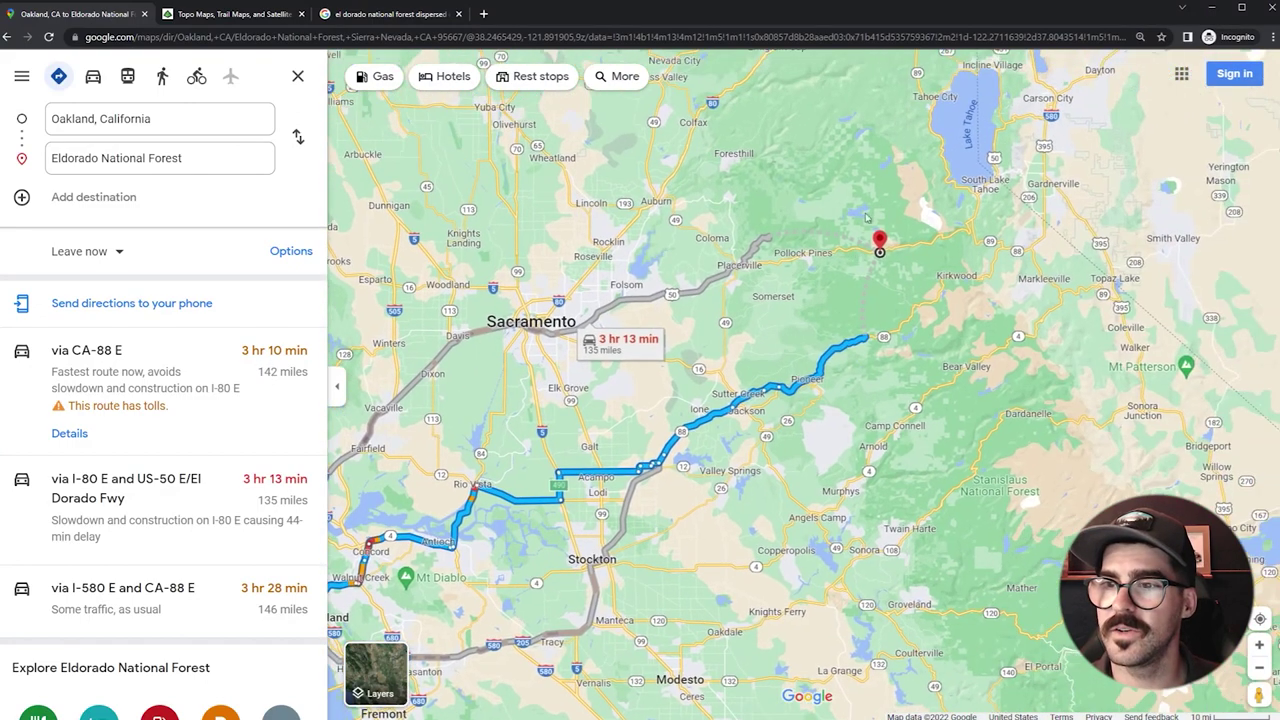
mouse_move(882, 255)
left_mouse_down()
mouse_move(865, 255)
mouse_move(810, 58)
mouse_move(806, 228)
mouse_move(828, 228)
mouse_move(869, 483)
mouse_move(968, 685)
mouse_move(962, 588)
mouse_move(975, 560)
mouse_move(1070, 600)
mouse_move(805, 512)
mouse_move(633, 240)
mouse_move(621, 138)
left_mouse_up()
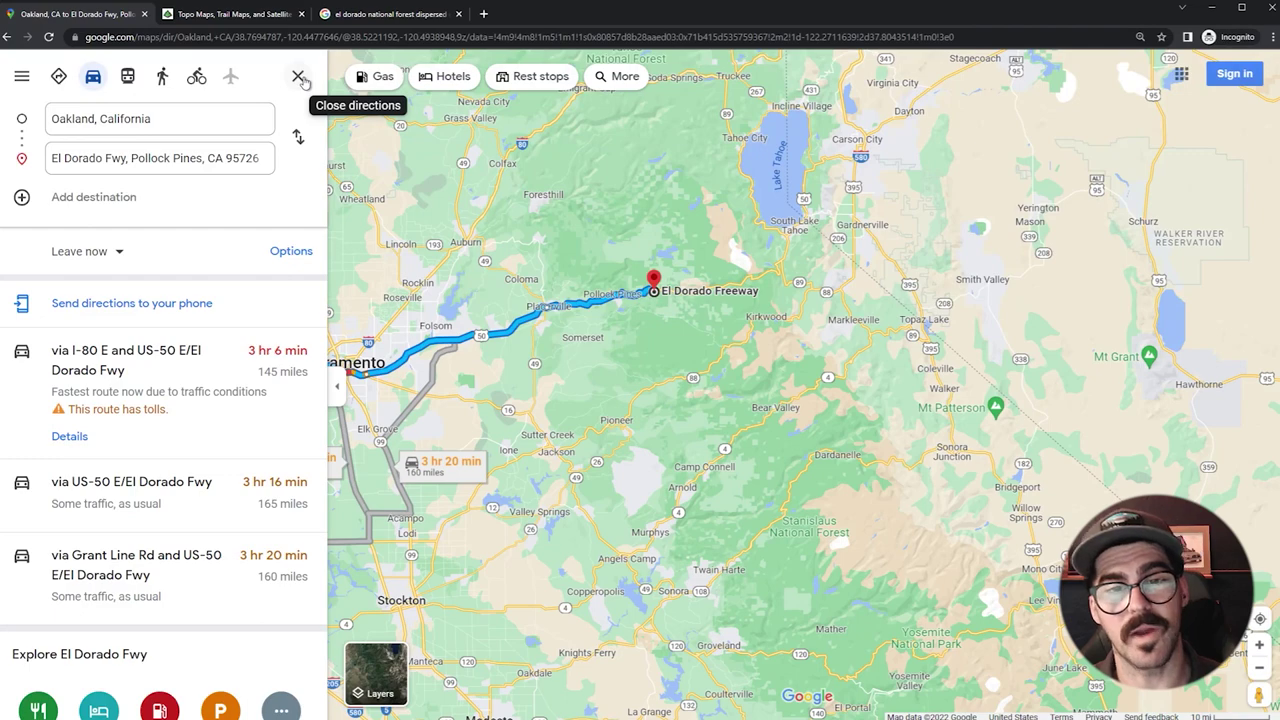
- Close the directions and zoom into the Union Valley and Ice House reservoirs area
left_click(298, 77)
scroll(672, 280, "up", 3)
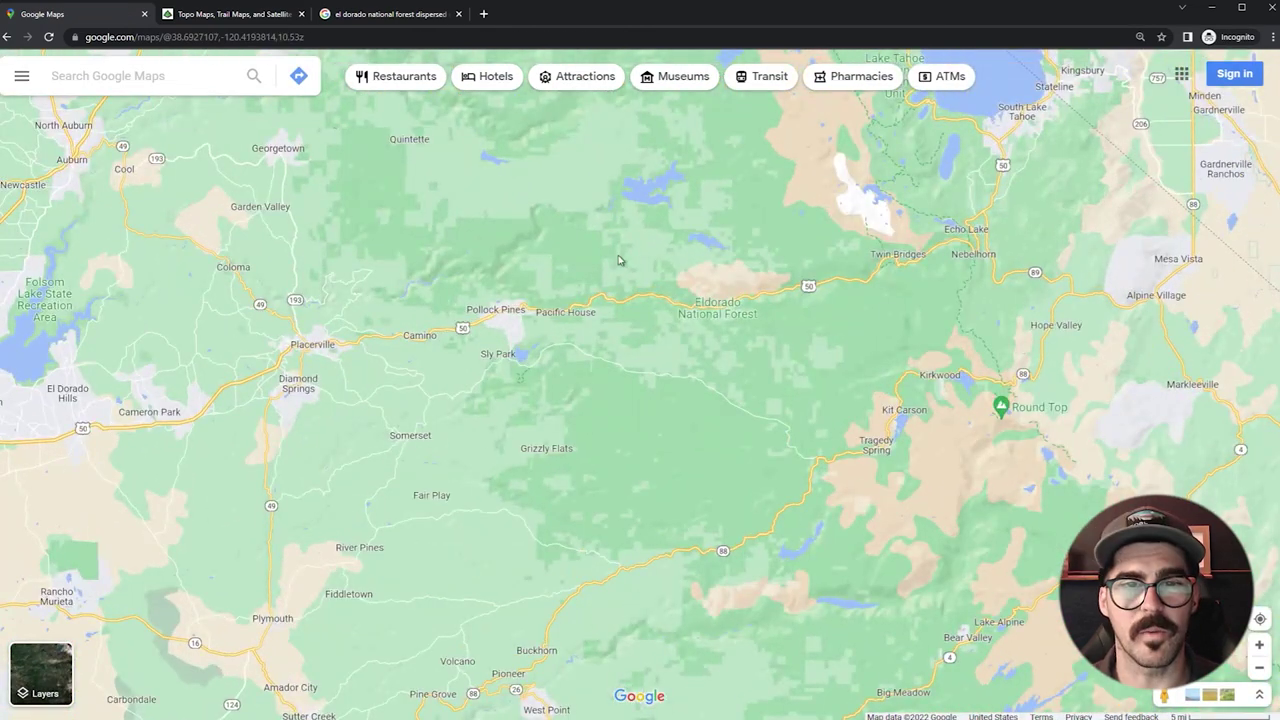
scroll(521, 309, "up", 3)
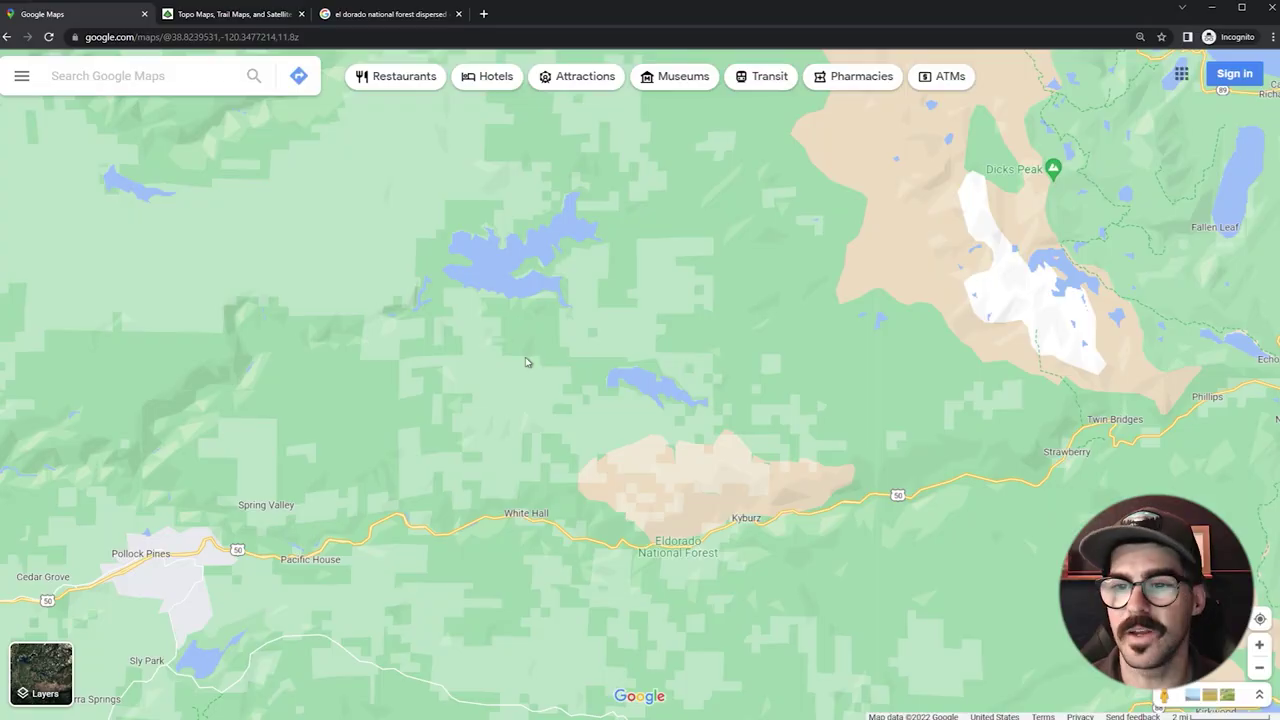
scroll(528, 350, "up", 2)
left_click_drag(530, 338, 529, 396)
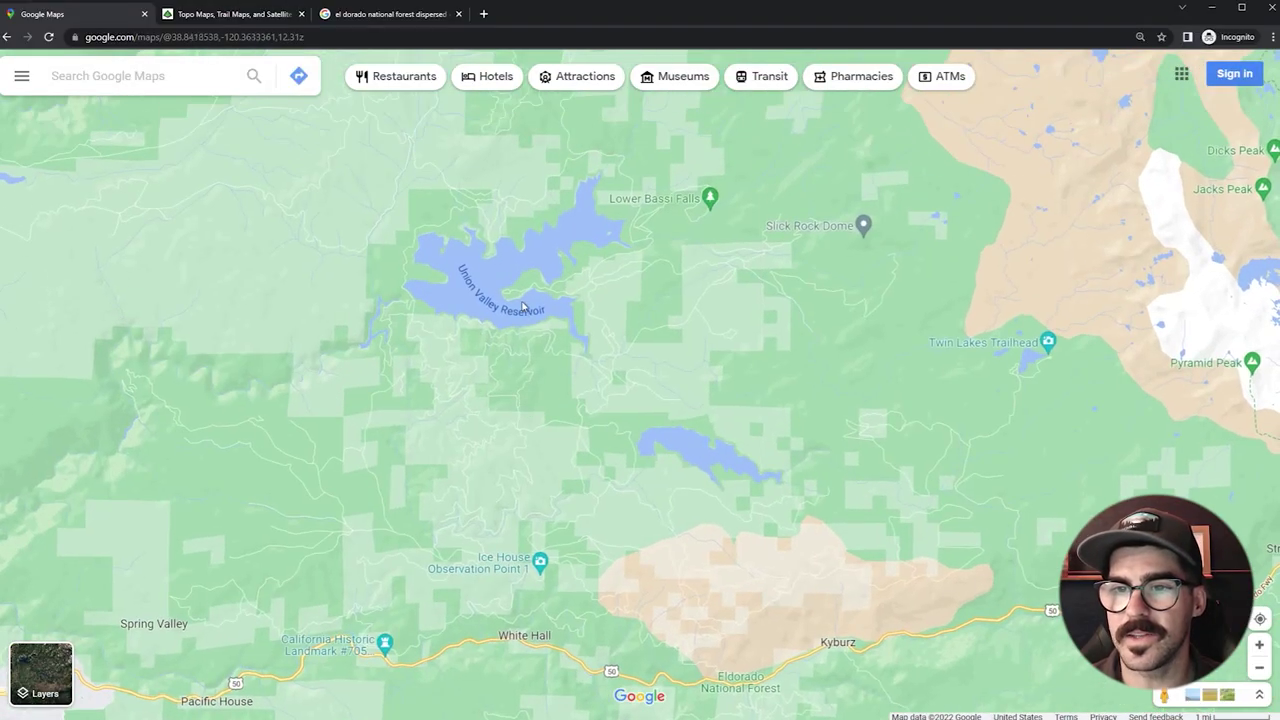
scroll(684, 483, "up", 1)
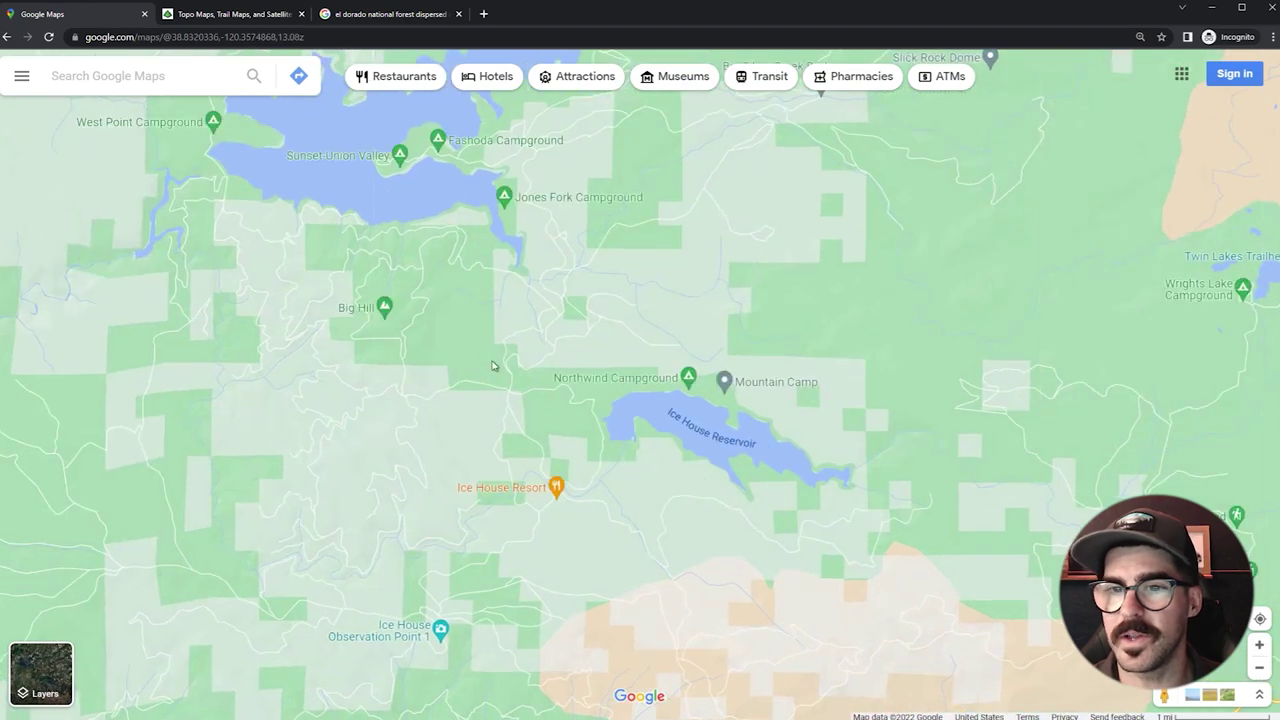
scroll(523, 471, "up", 2)
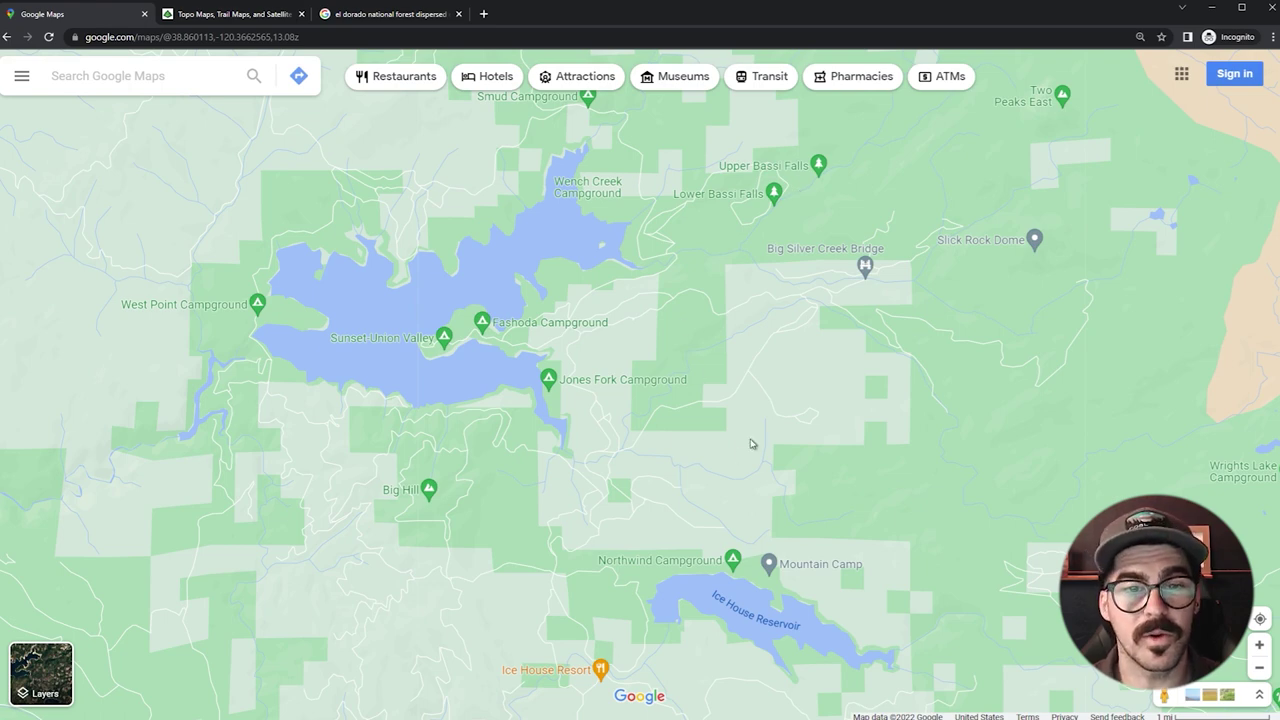
- Inspect the forest land around the reservoirs up close, then switch to the Gaia GPS map
scroll(614, 557, "down", 3)
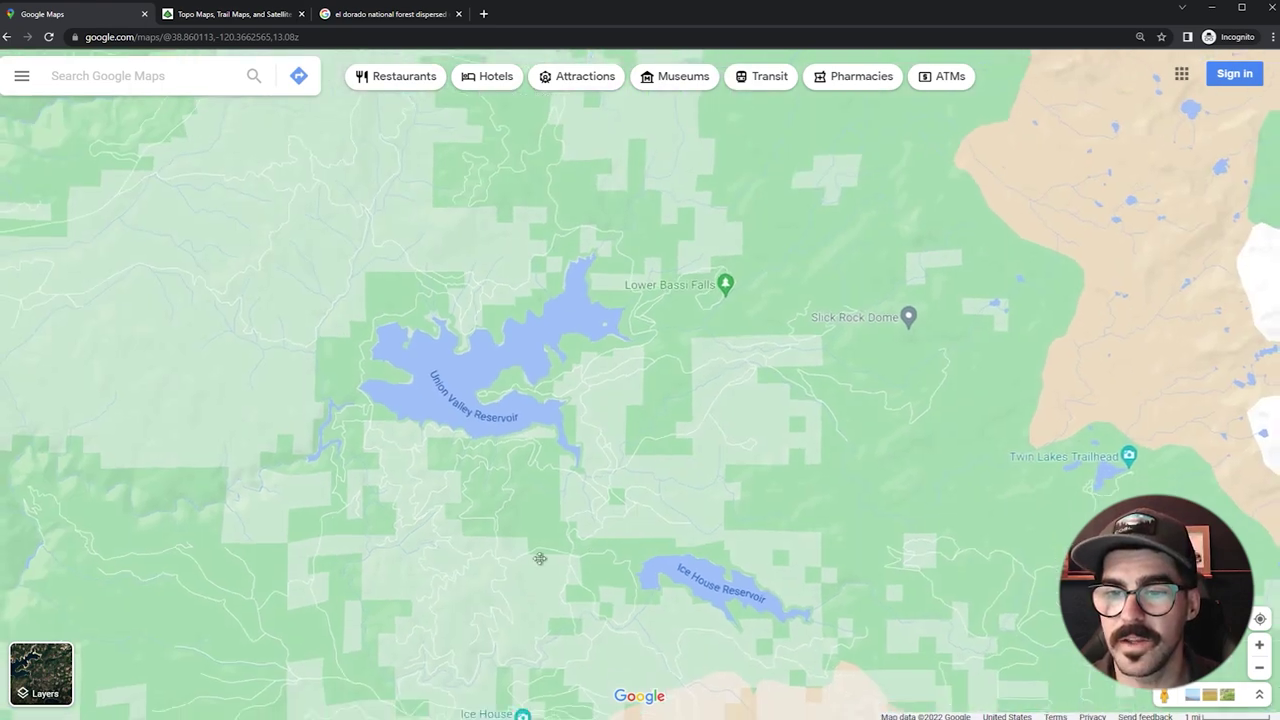
scroll(526, 509, "up", 4)
left_click_drag(511, 399, 498, 431)
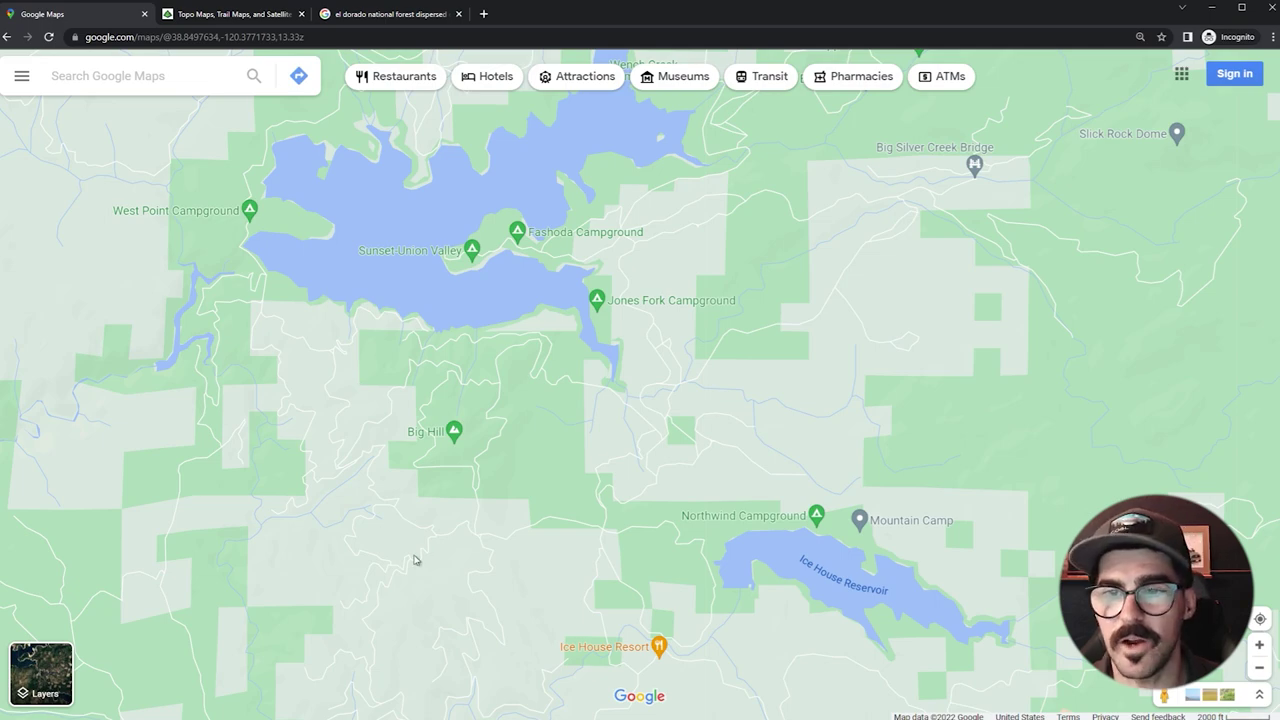
scroll(594, 485, "down", 5)
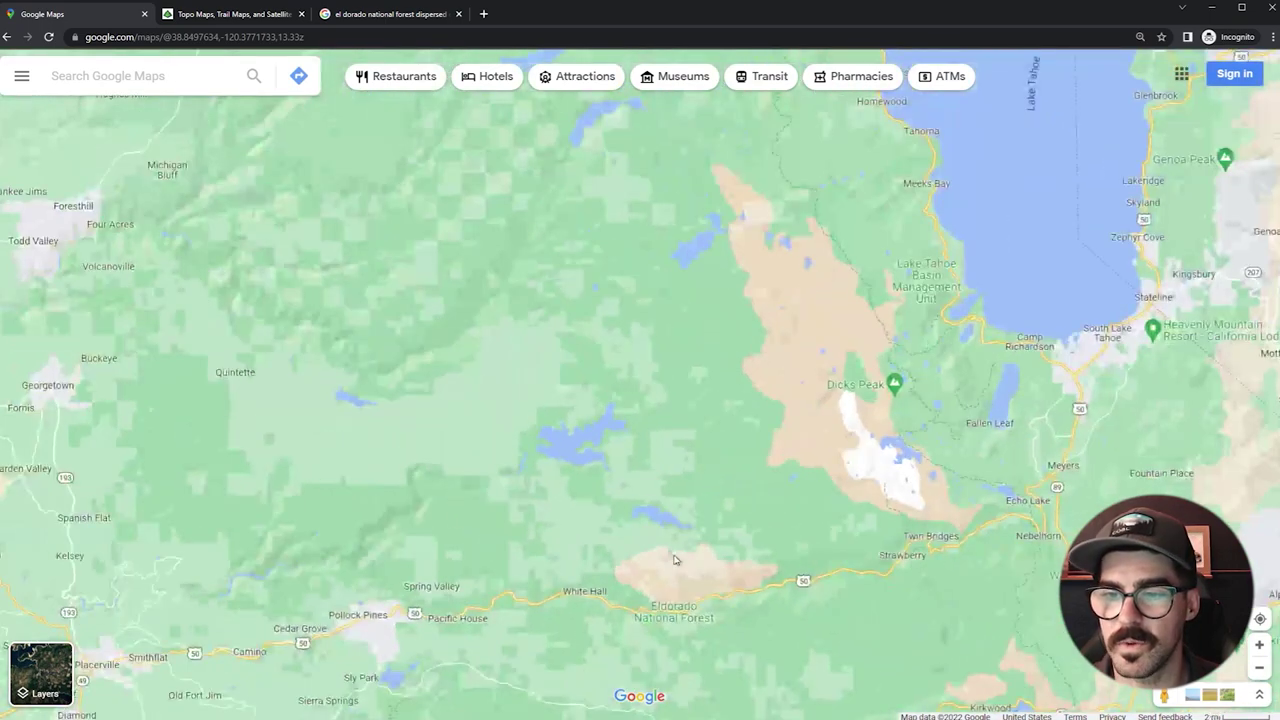
scroll(631, 446, "up", 5)
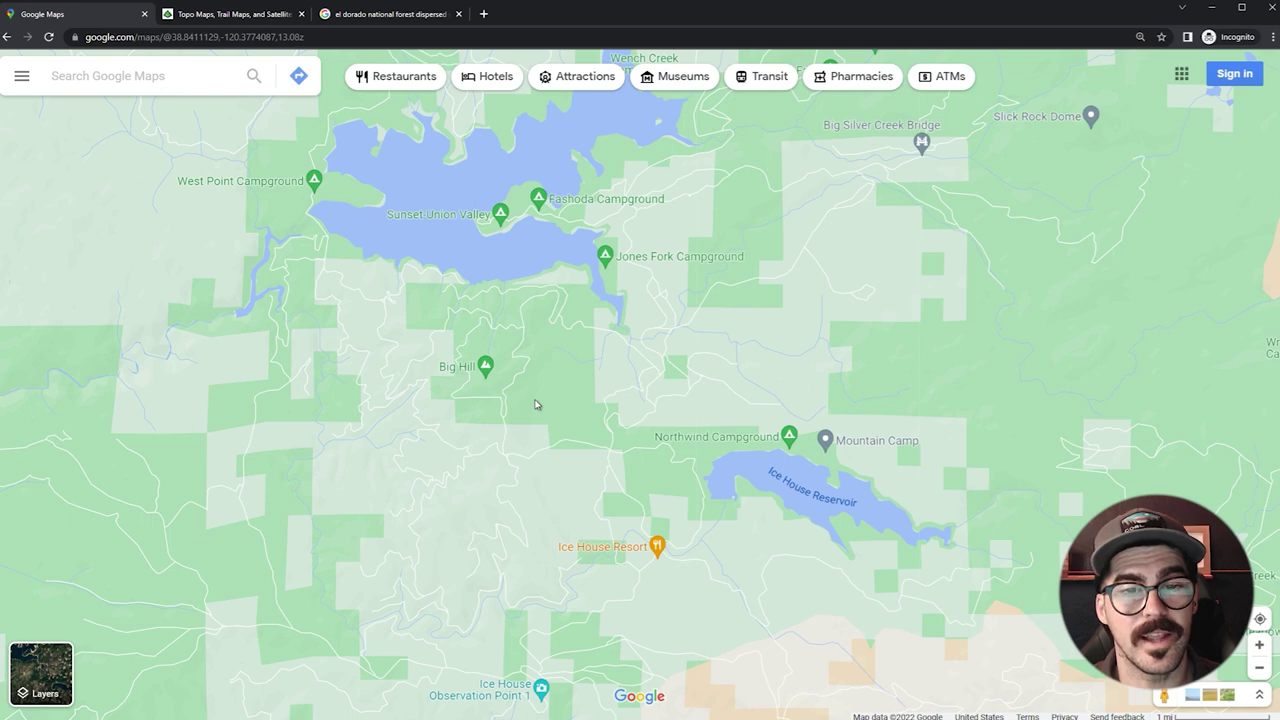
scroll(565, 392, "up", 1)
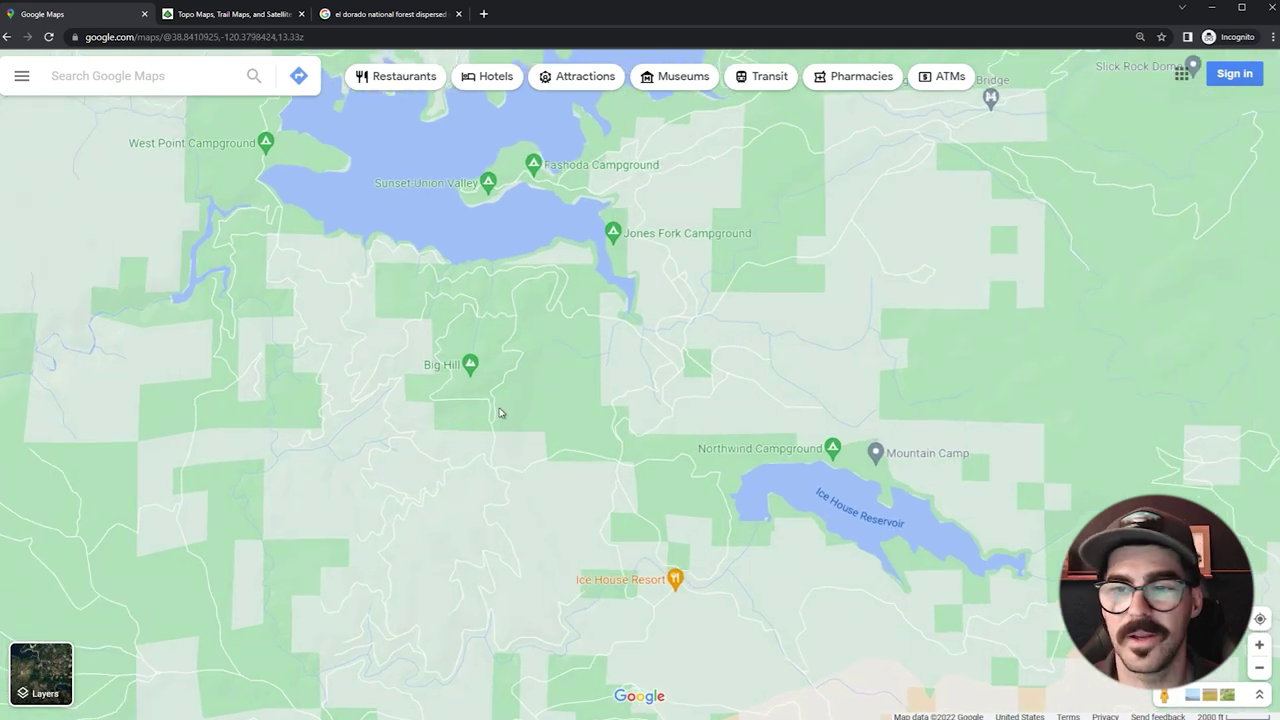
scroll(523, 354, "up", 1)
scroll(549, 371, "up", 1)
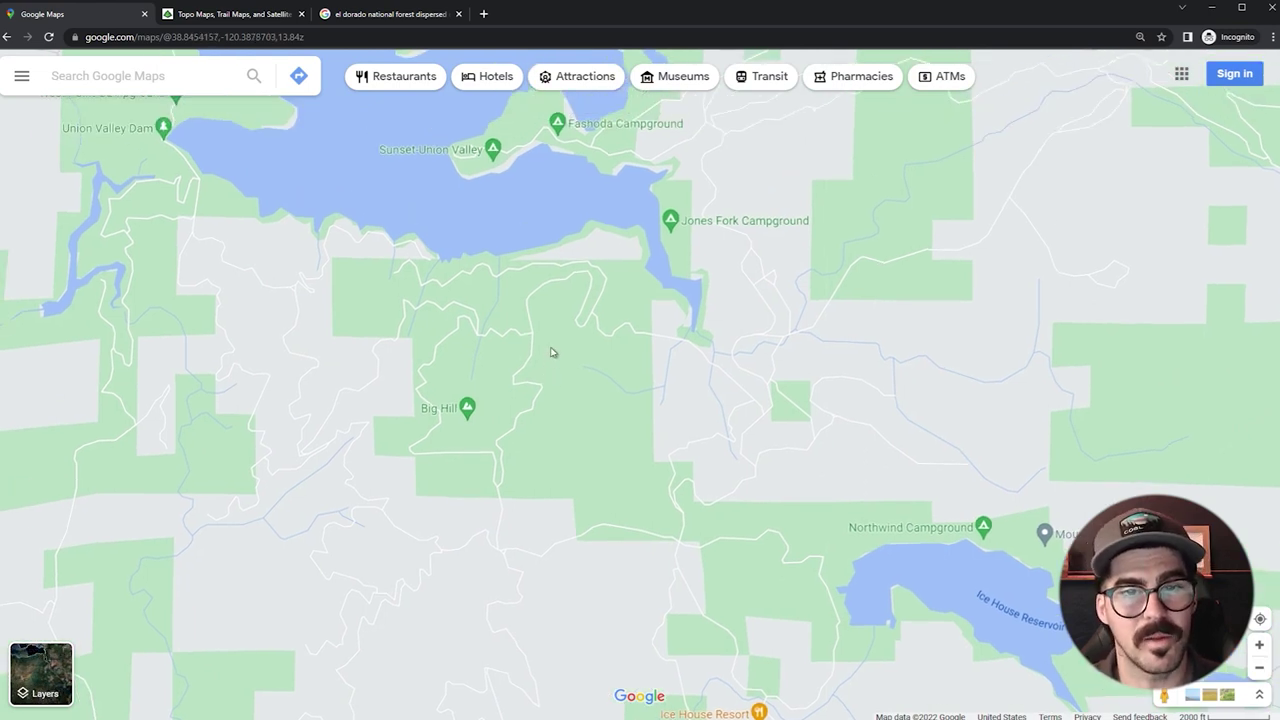
left_click(235, 15)
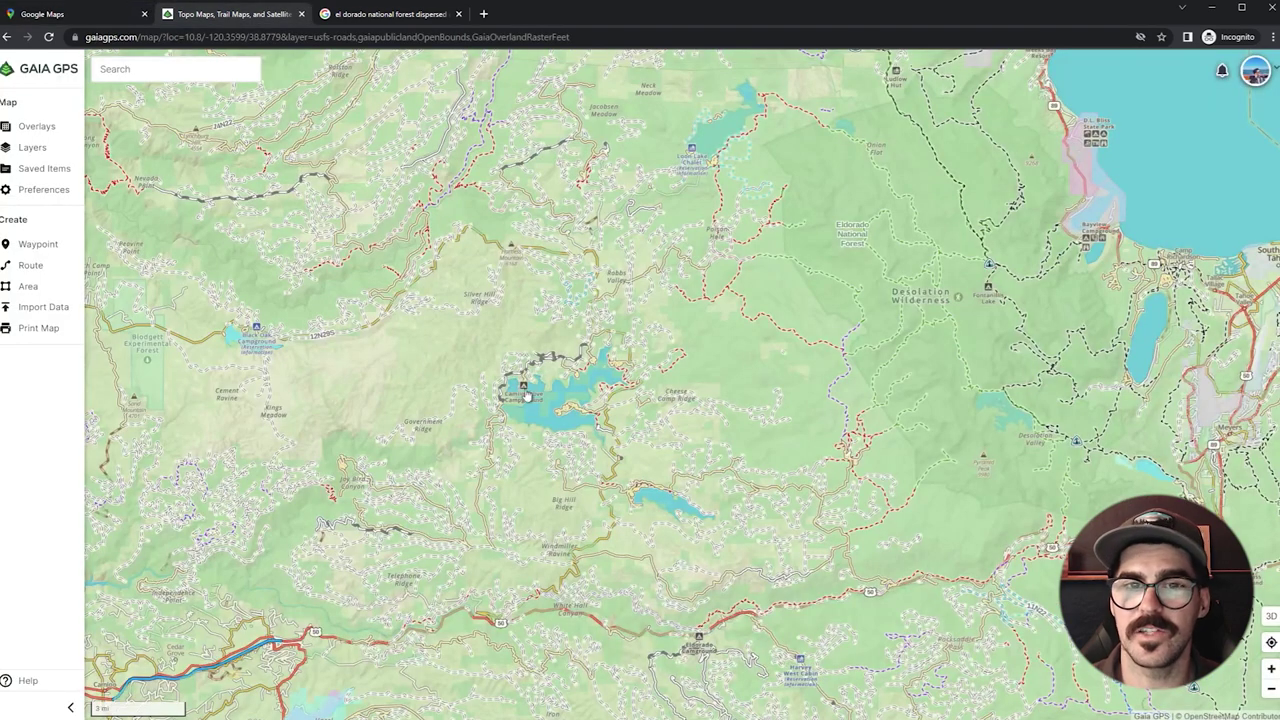
- Apply the Public Land (US) overlay from the Gaia GPS map layers
left_click(36, 148)
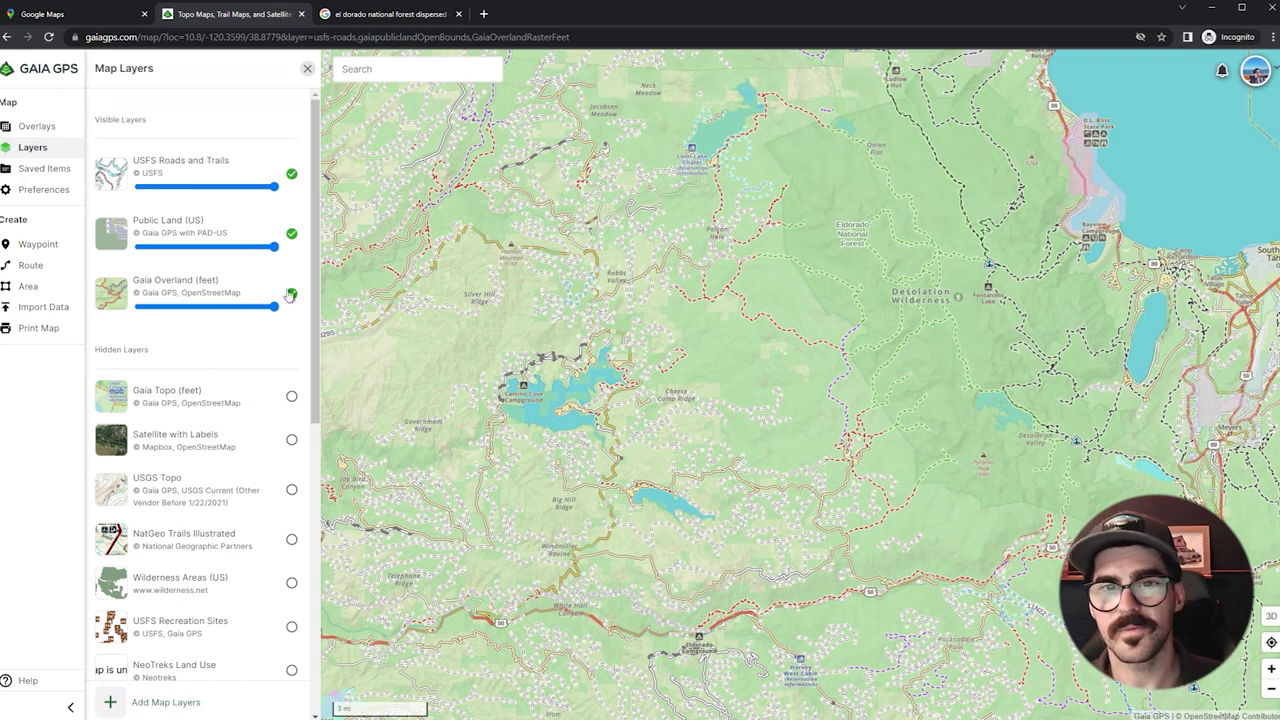
left_click(210, 228)
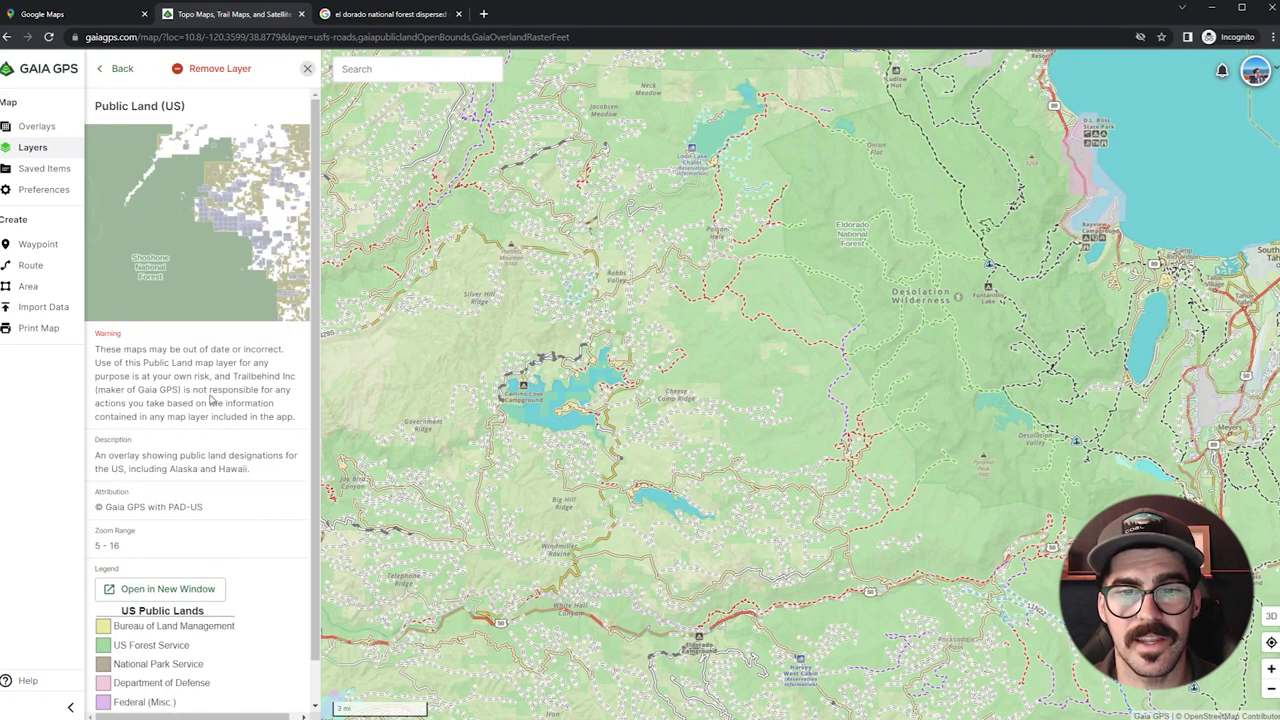
scroll(225, 565, "down", 1)
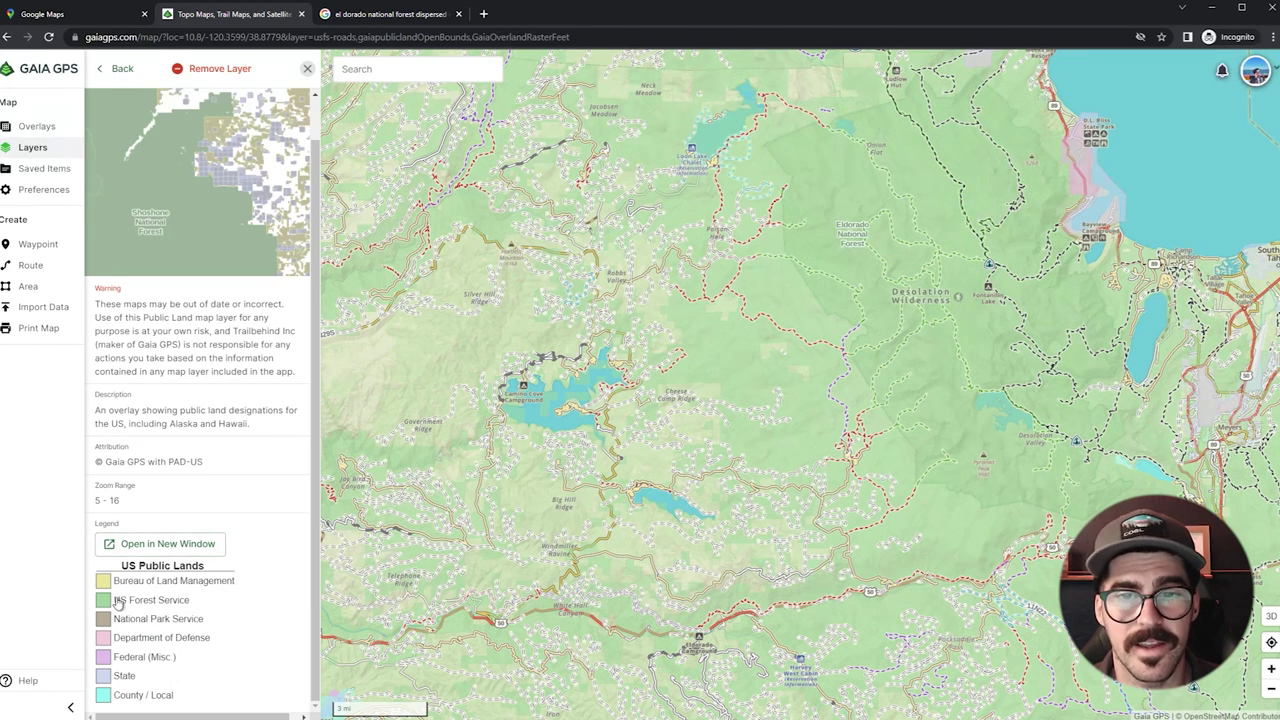
scroll(524, 570, "up", 3)
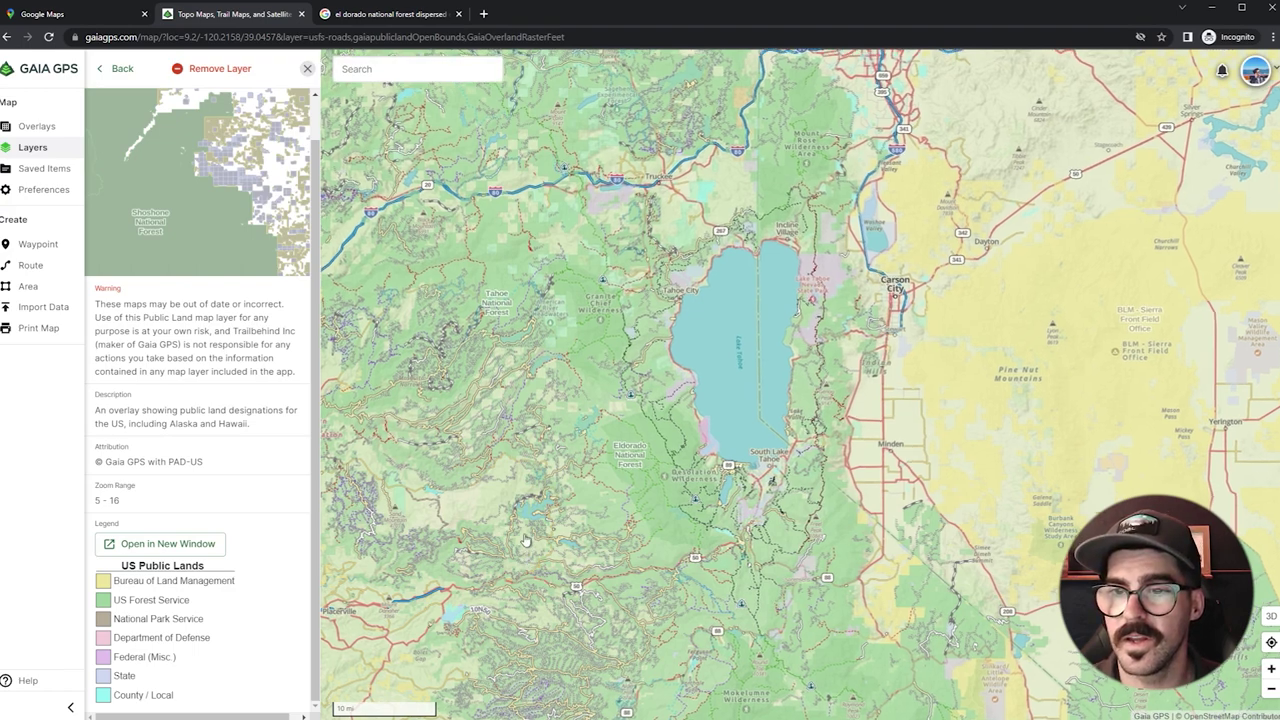
- Zoom into Union Valley Reservoir and pan south to the forest roads around Big Hill
scroll(526, 540, "up", 2)
scroll(545, 495, "up", 1)
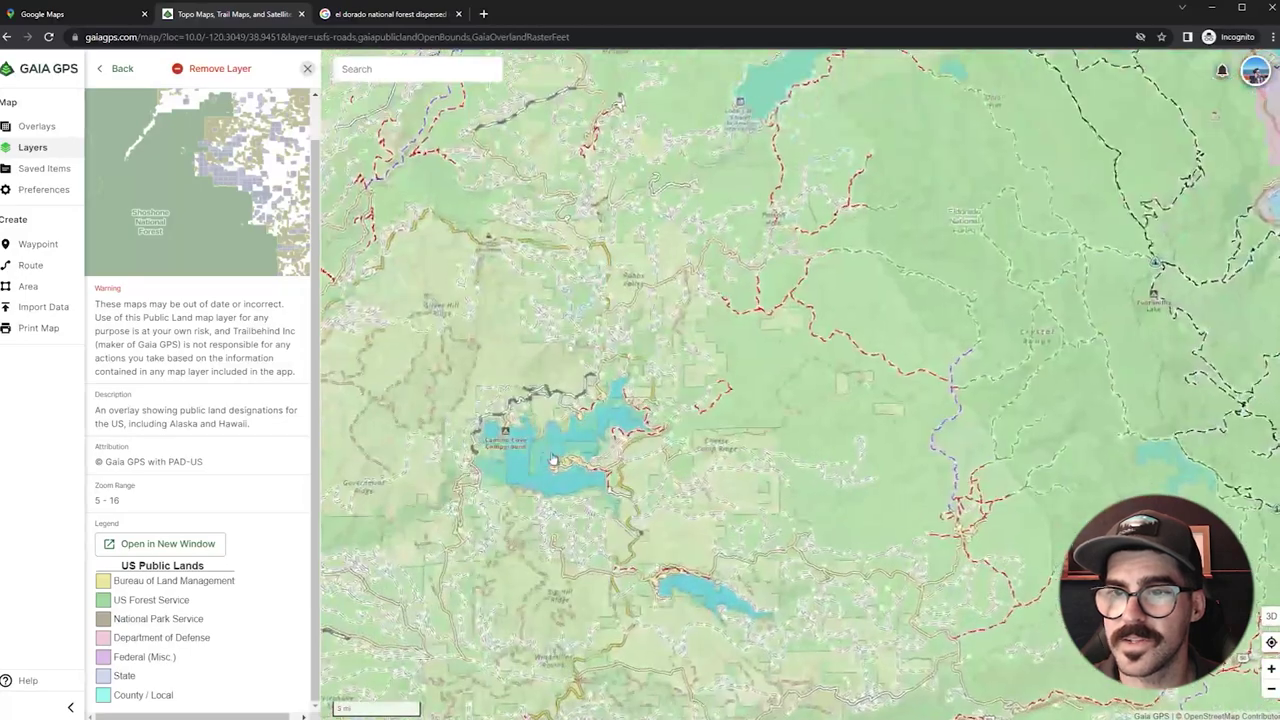
scroll(560, 480, "up", 4)
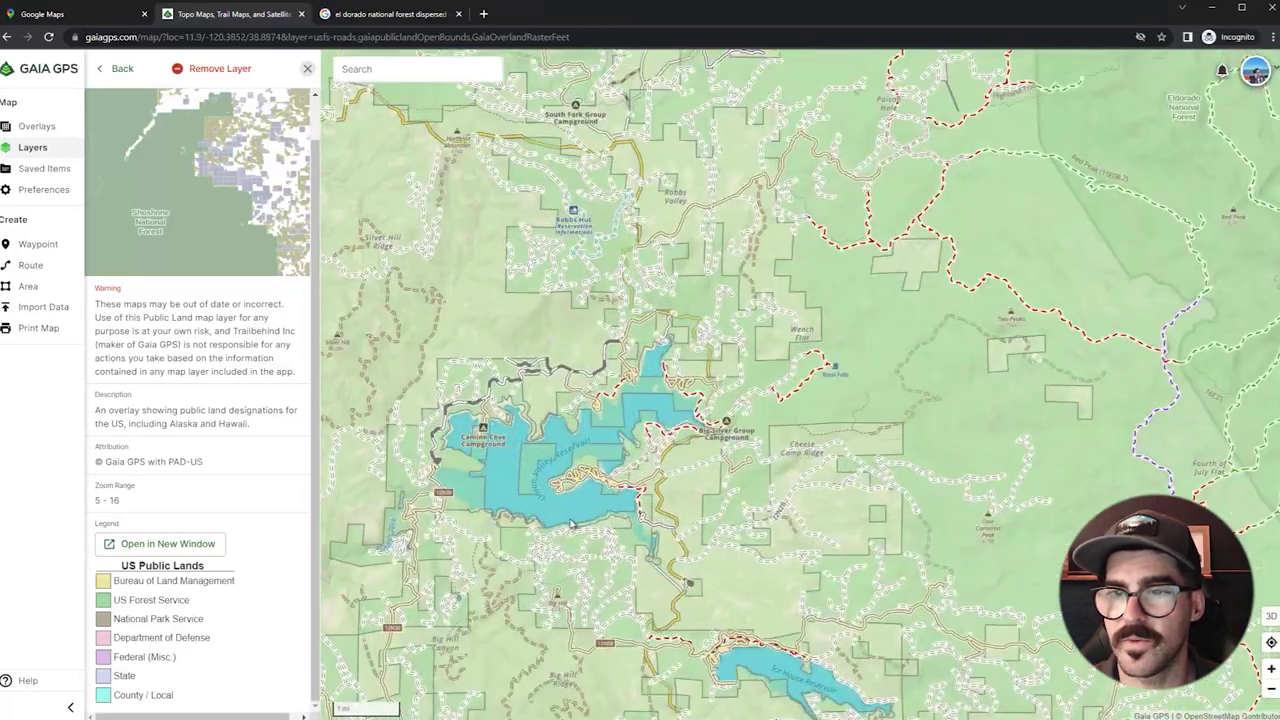
left_click_drag(572, 523, 592, 400)
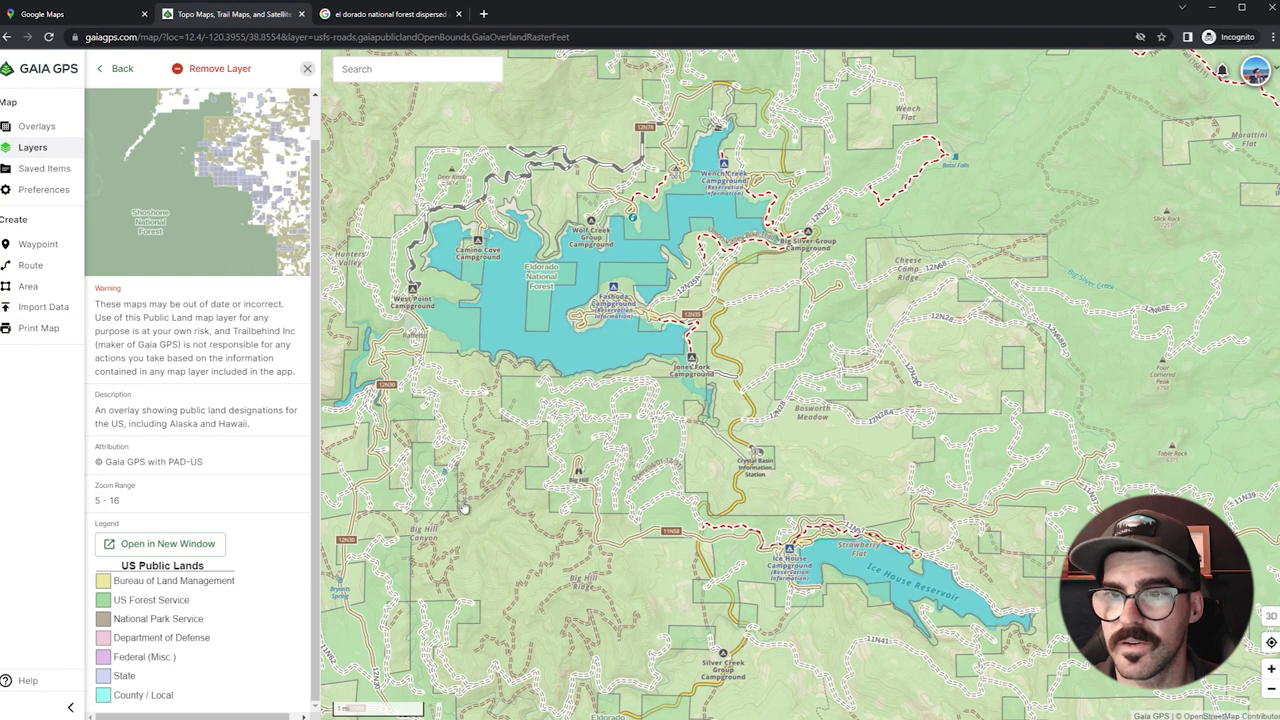
scroll(600, 466, "up", 3)
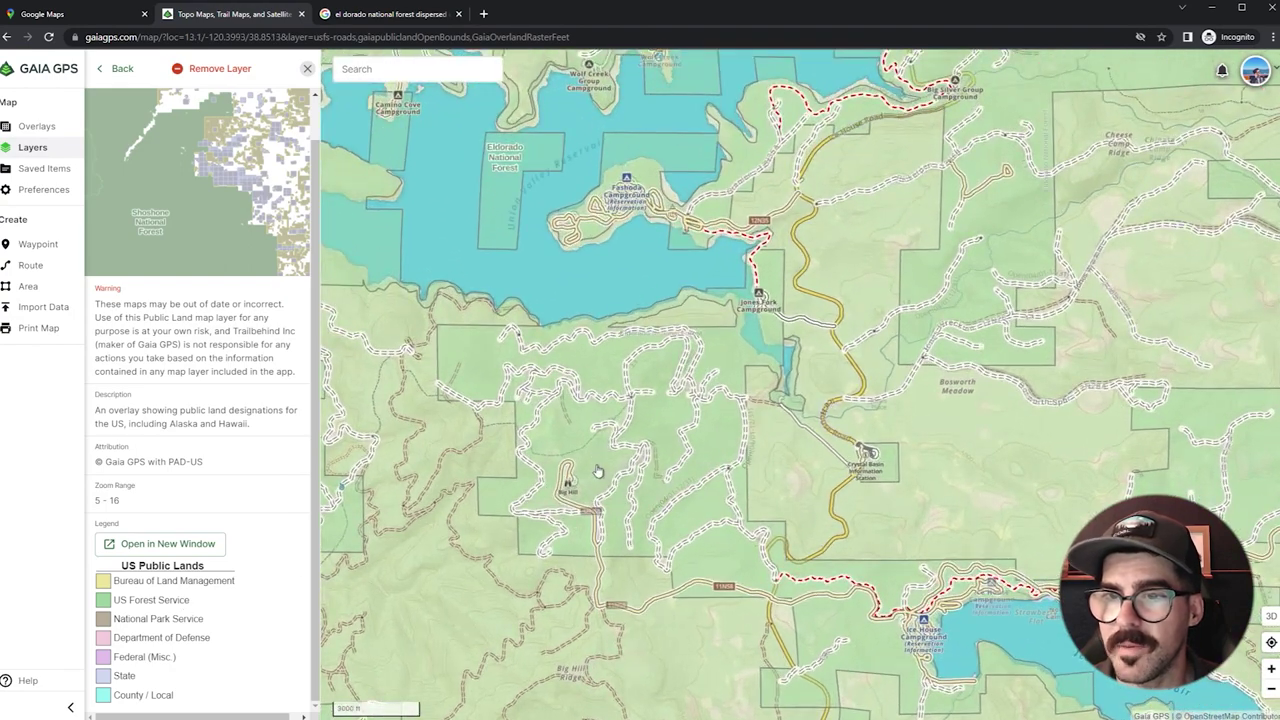
- Confirm the spot near Big Hill is federal Eldorado National Forest land managed by the Forest Service
left_click(597, 468)
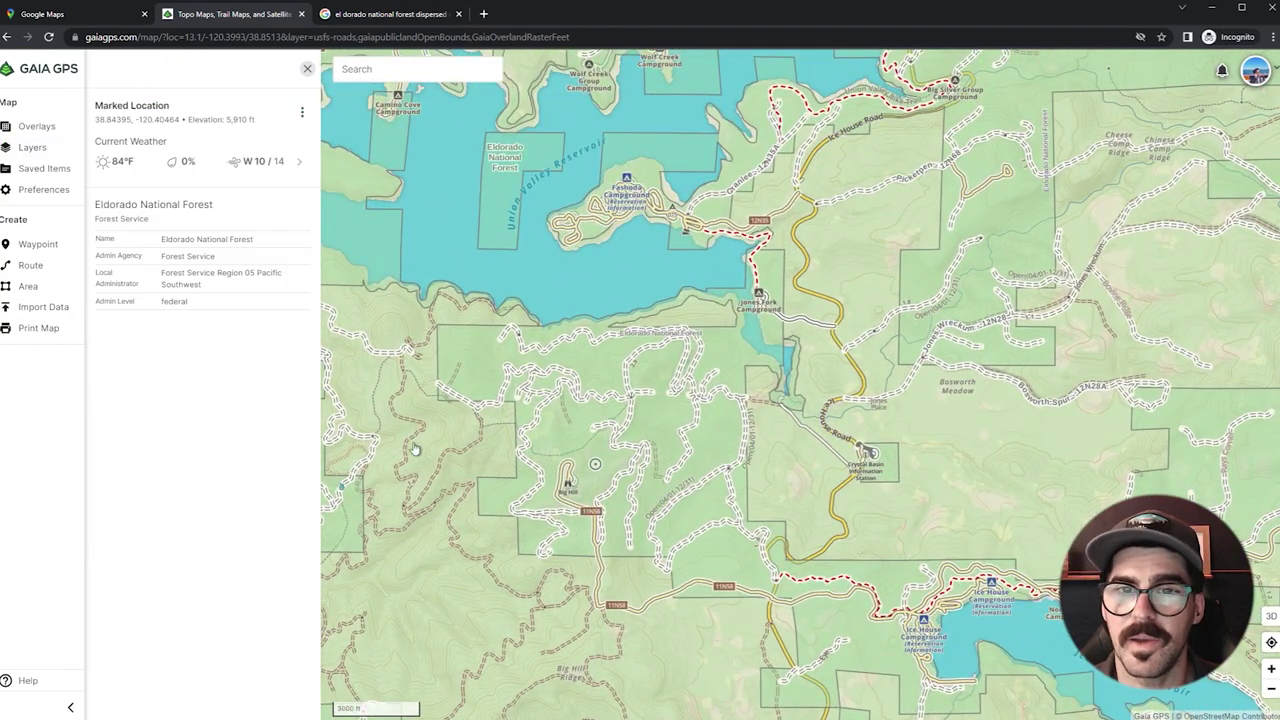
left_click_drag(259, 241, 155, 243)
left_click(218, 264)
left_click_drag(246, 258, 160, 262)
left_click(158, 270)
left_click_drag(201, 304, 163, 301)
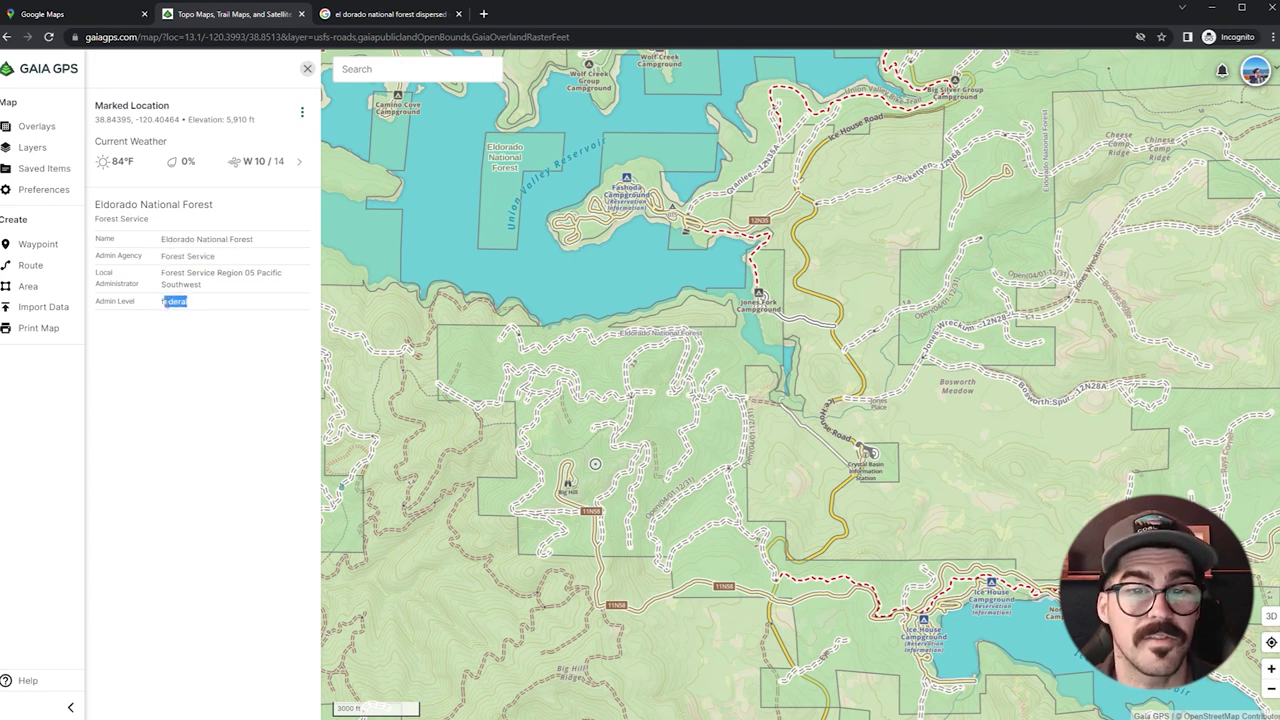
left_click(195, 339)
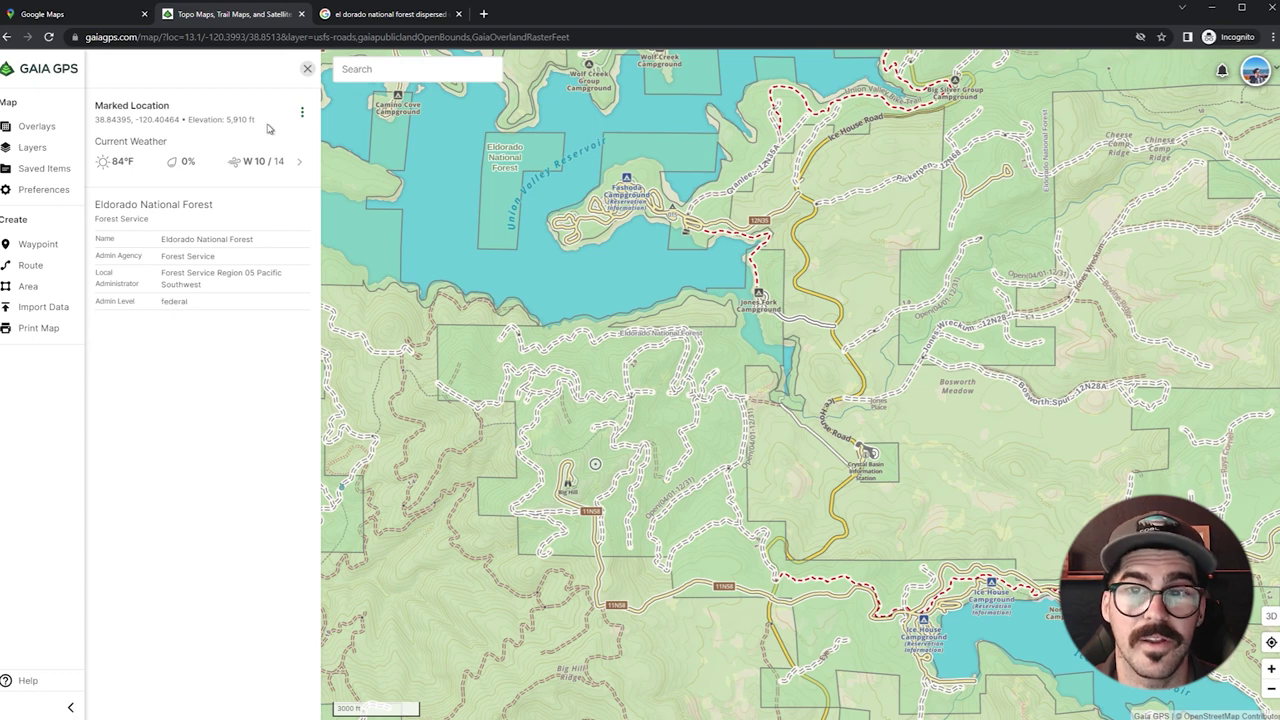
left_click(308, 70)
- Add the USFS Roads and Trails layer and pan to the roads by the shoreline
scroll(588, 456, "up", 1)
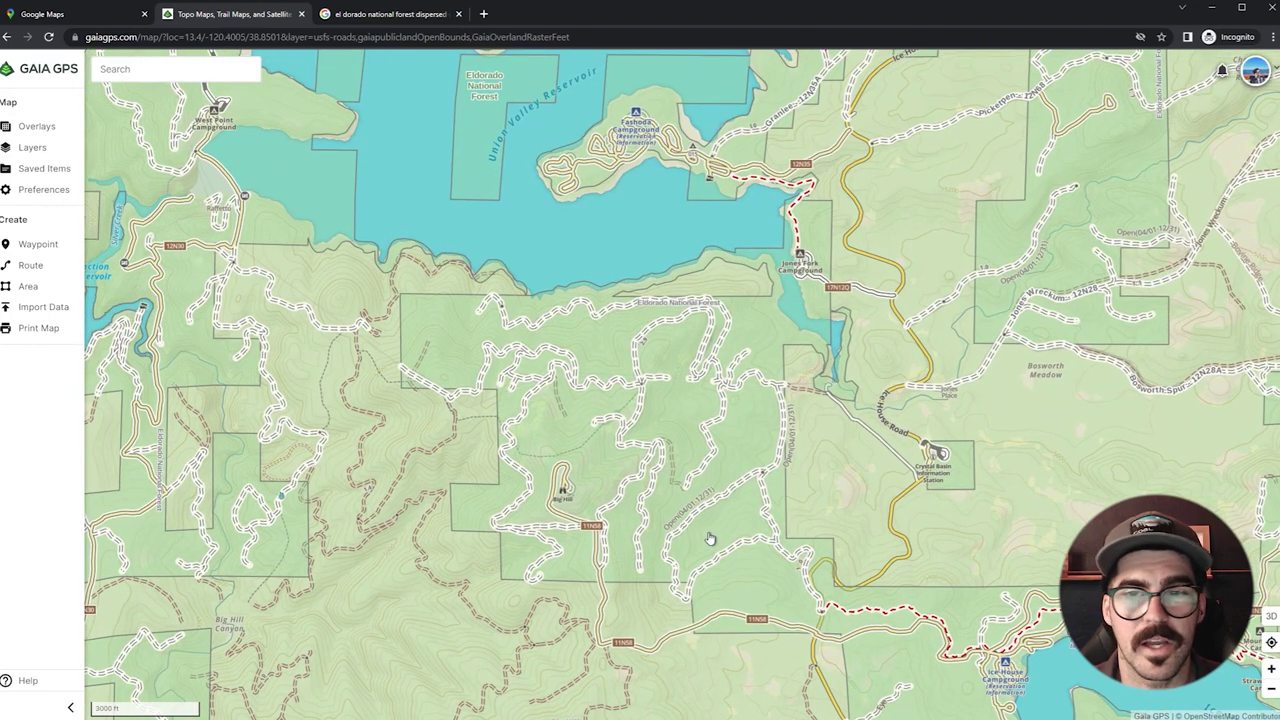
scroll(714, 534, "up", 1)
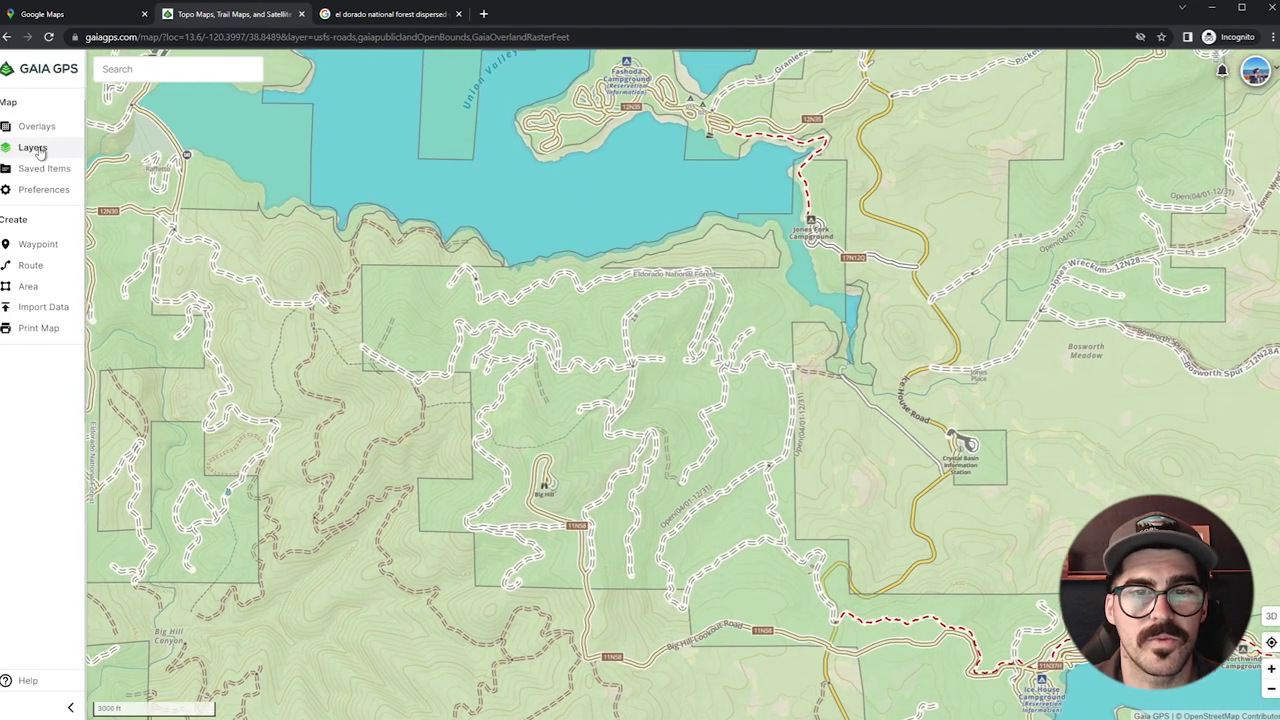
left_click(32, 147)
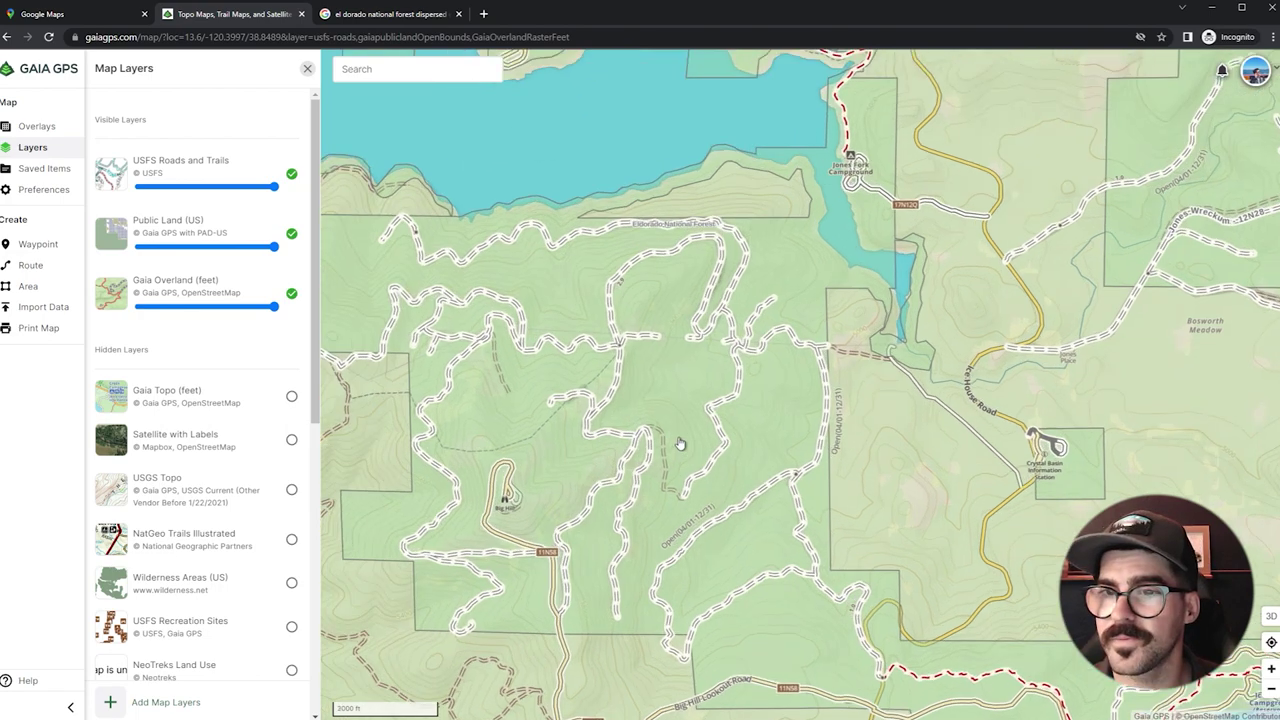
scroll(680, 443, "up", 2)
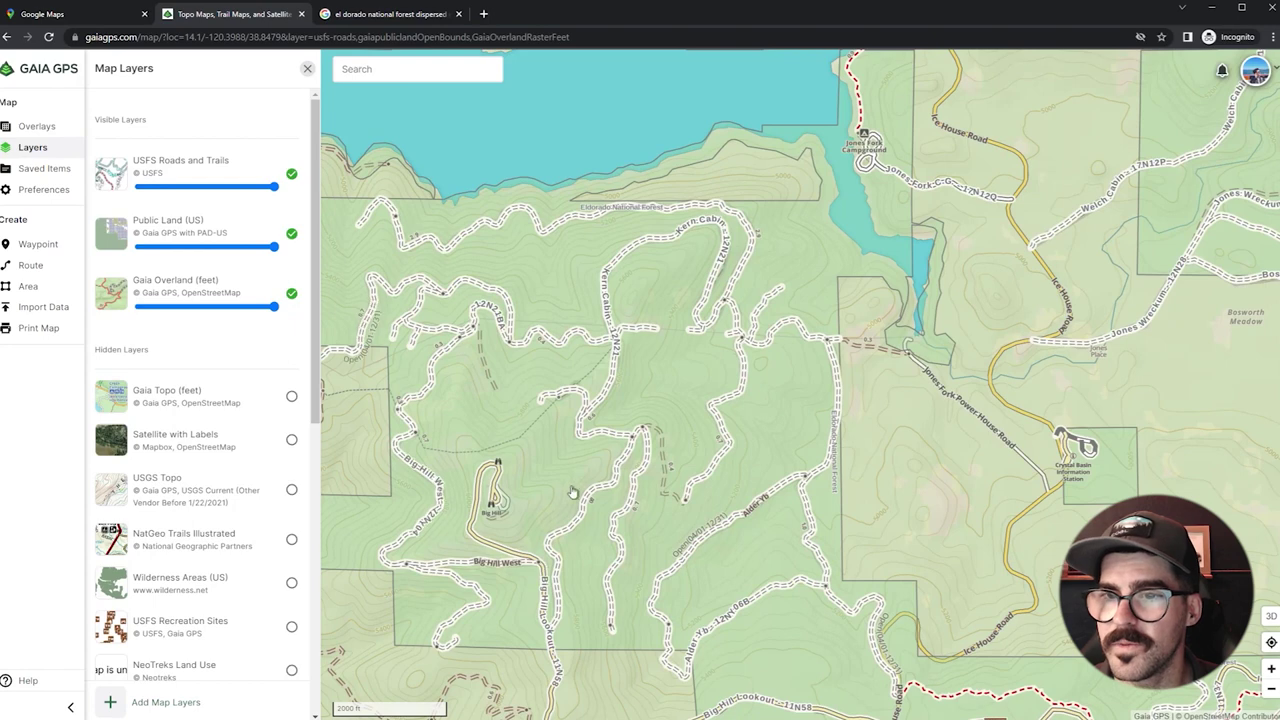
left_click_drag(357, 244, 474, 277)
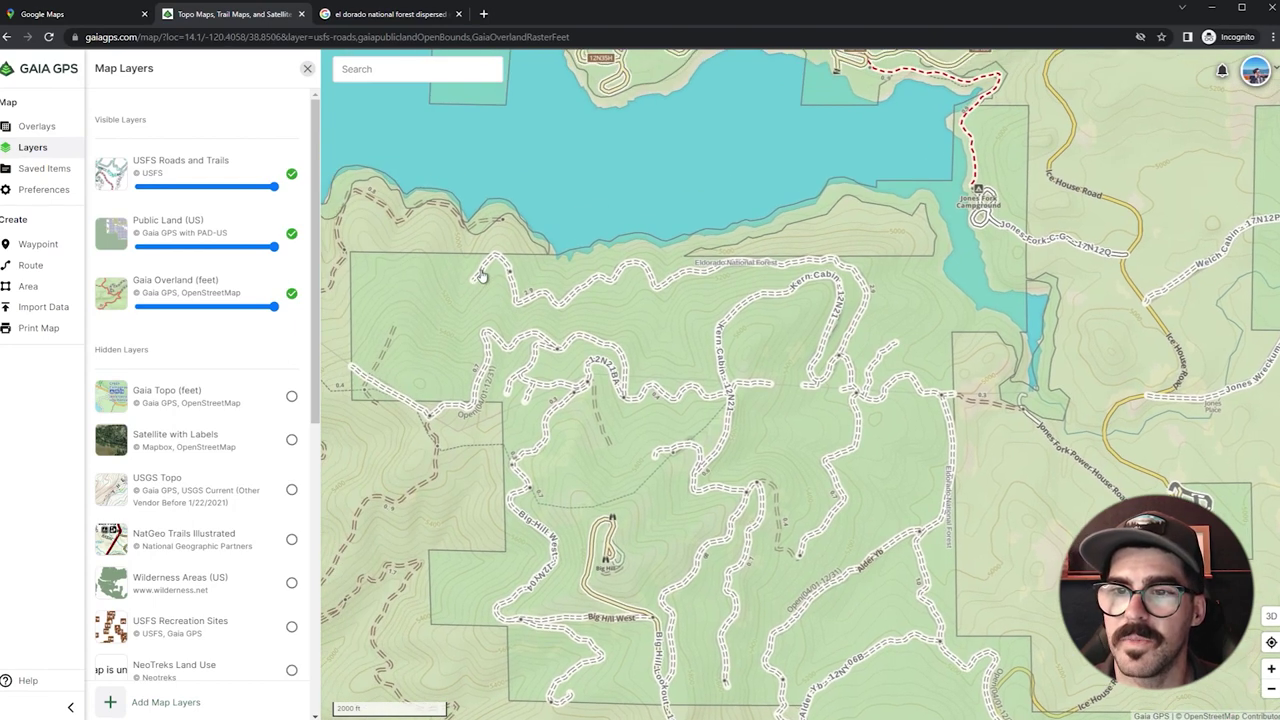
- Open the Kern Cabin 12N21 road details and confirm it is open to ALL
left_click(481, 275)
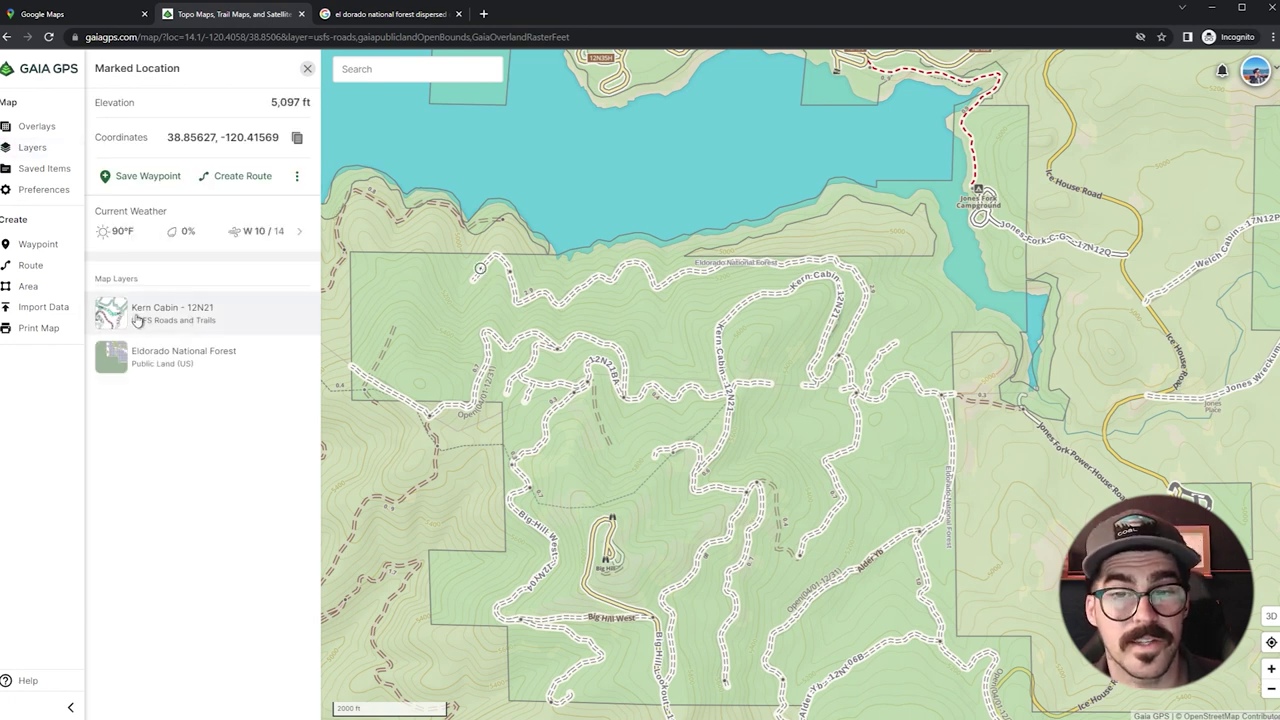
left_click(216, 312)
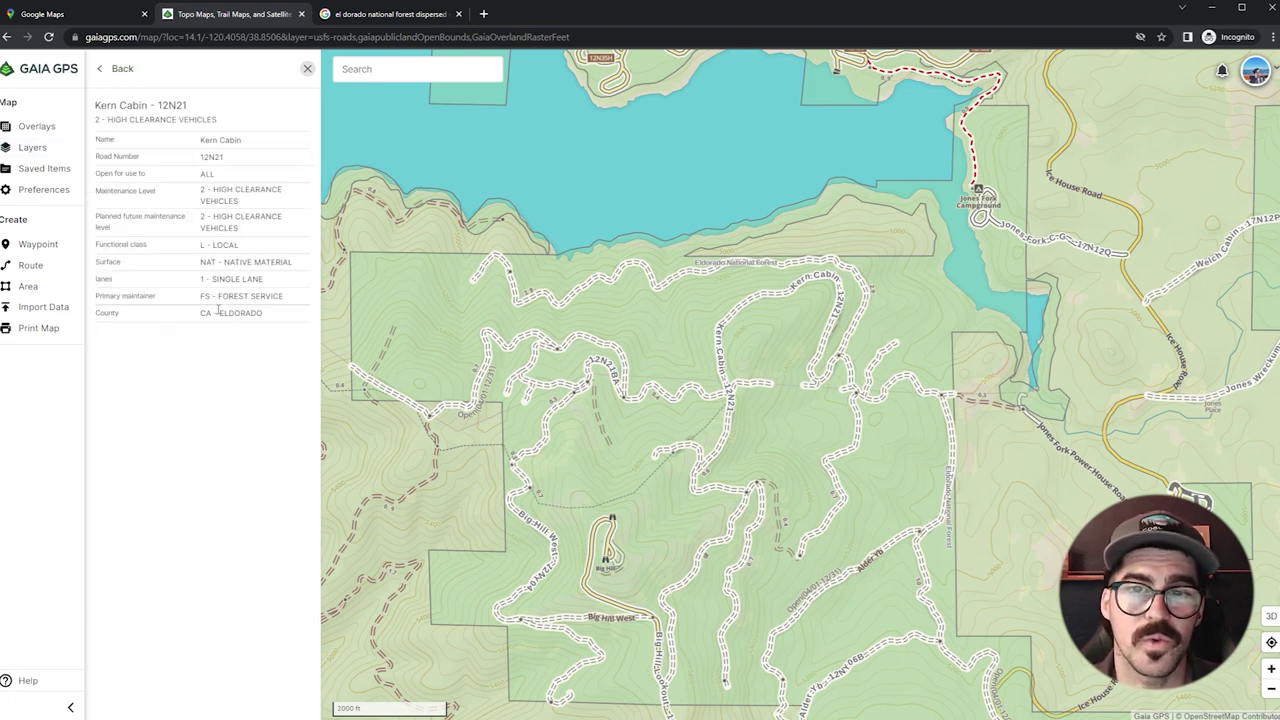
left_click_drag(103, 173, 228, 178)
left_click(228, 178)
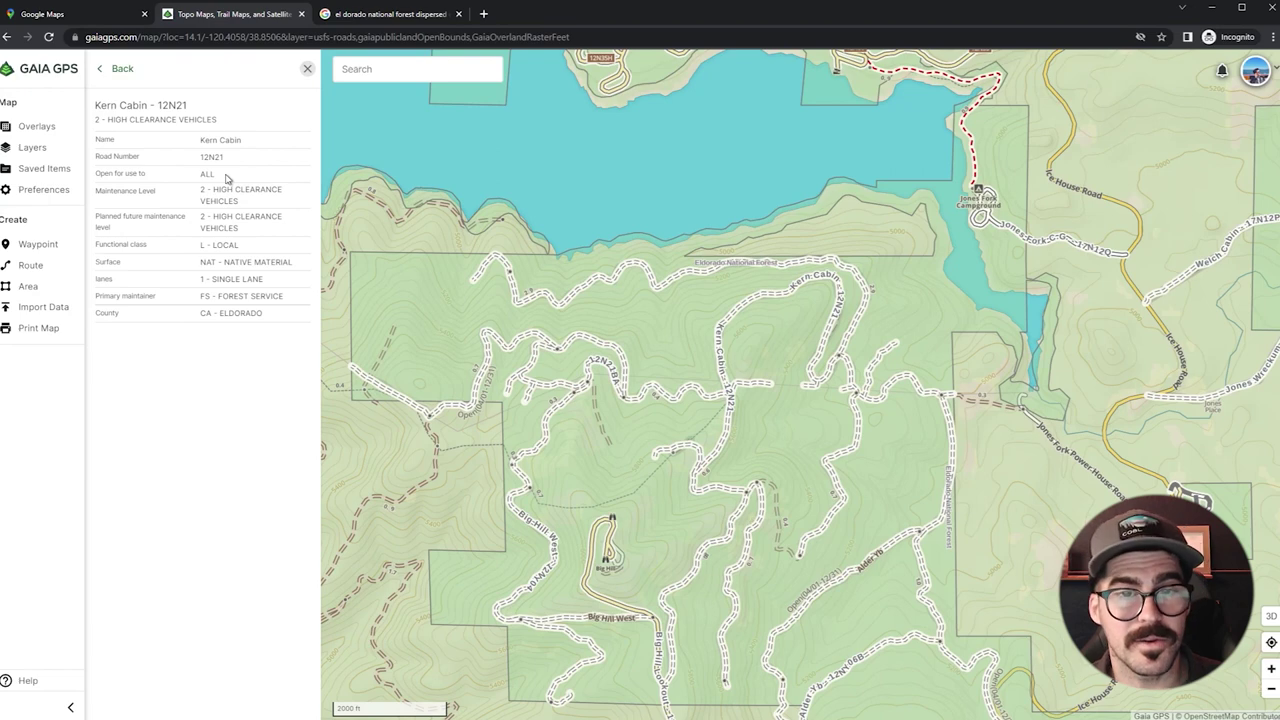
left_click_drag(227, 178, 103, 175)
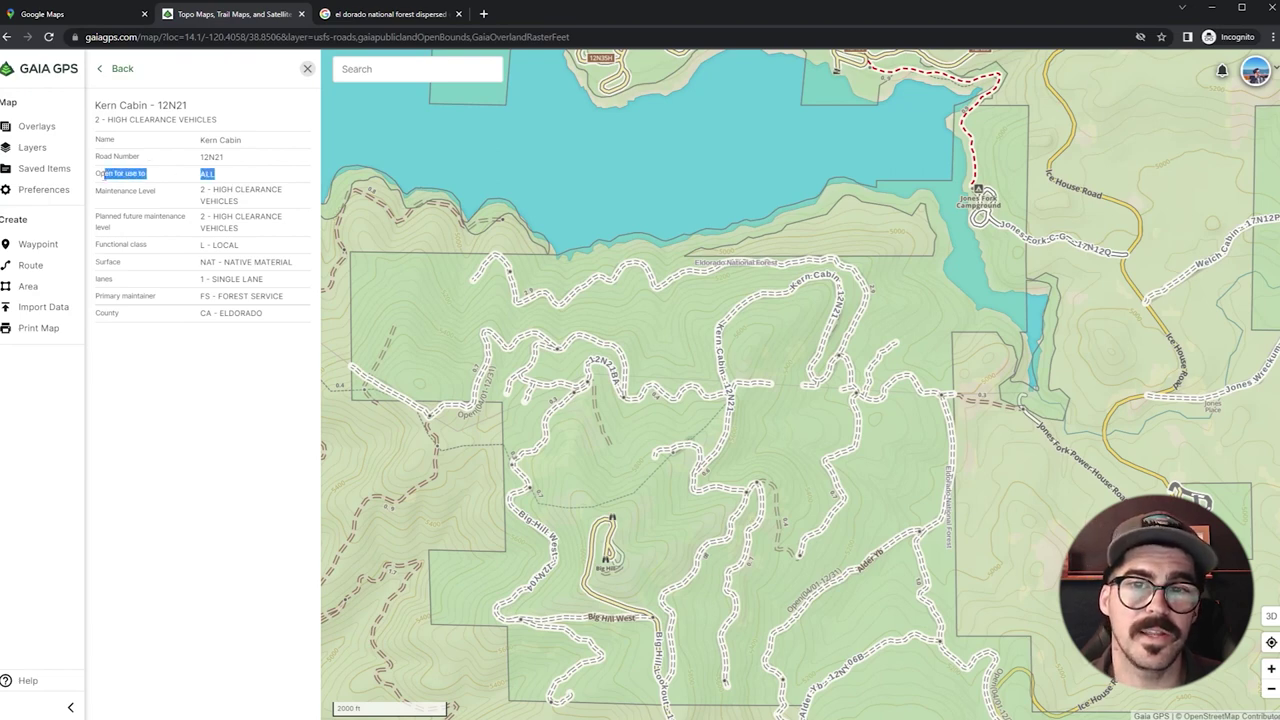
left_click(113, 177)
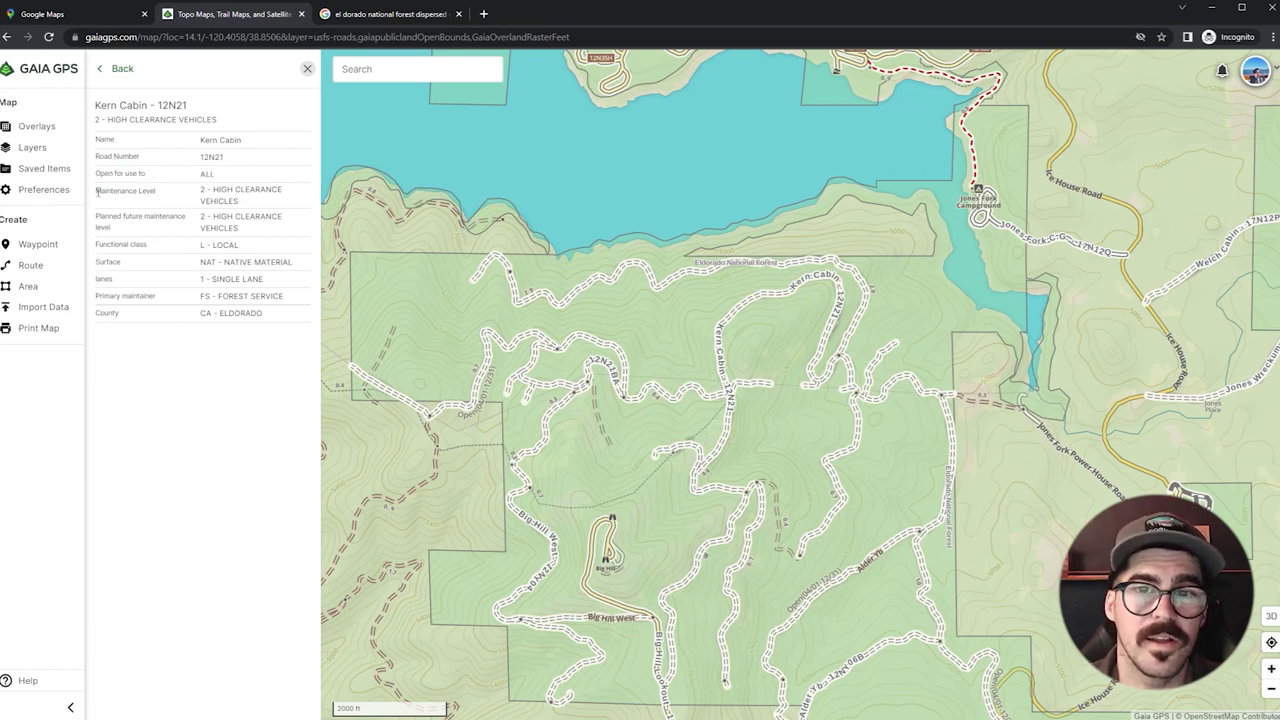
- Confirm the road's maintenance level is 2 - High Clearance Vehicles
left_click(130, 190)
left_click_drag(202, 190, 255, 208)
left_click(255, 208)
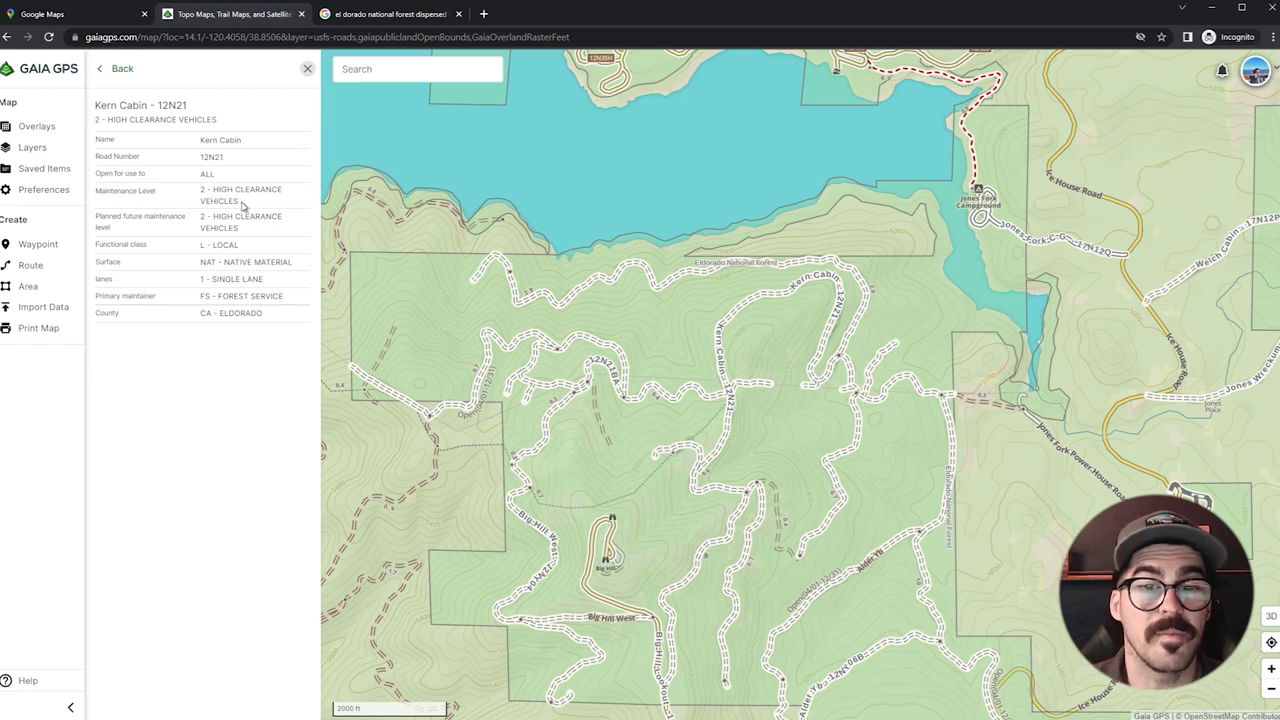
left_click_drag(241, 210, 197, 197)
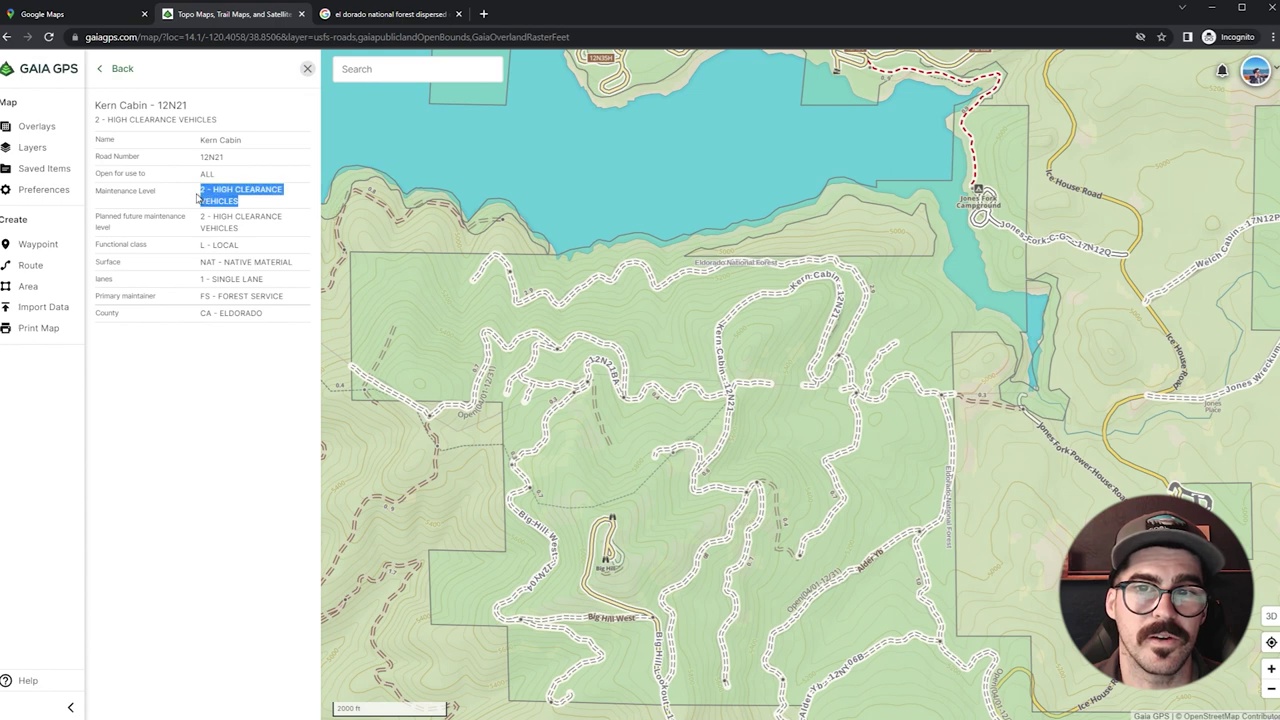
left_click(247, 210)
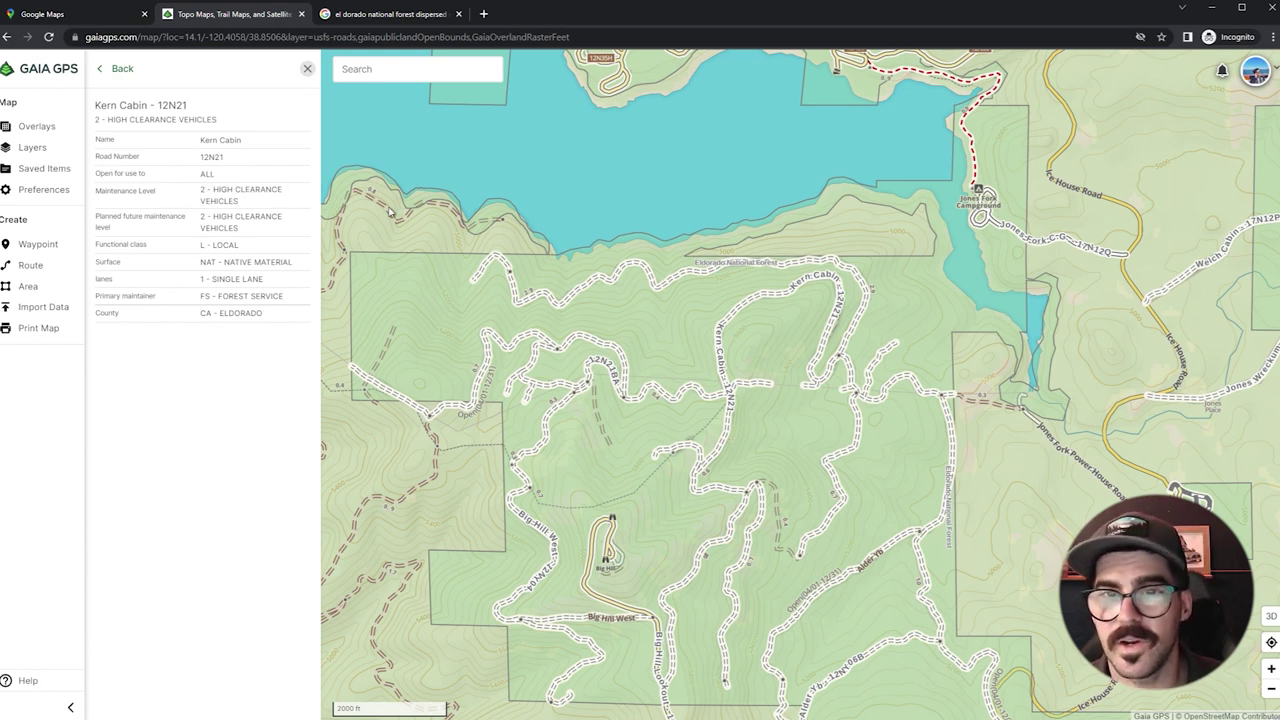
left_click_drag(250, 206, 202, 190)
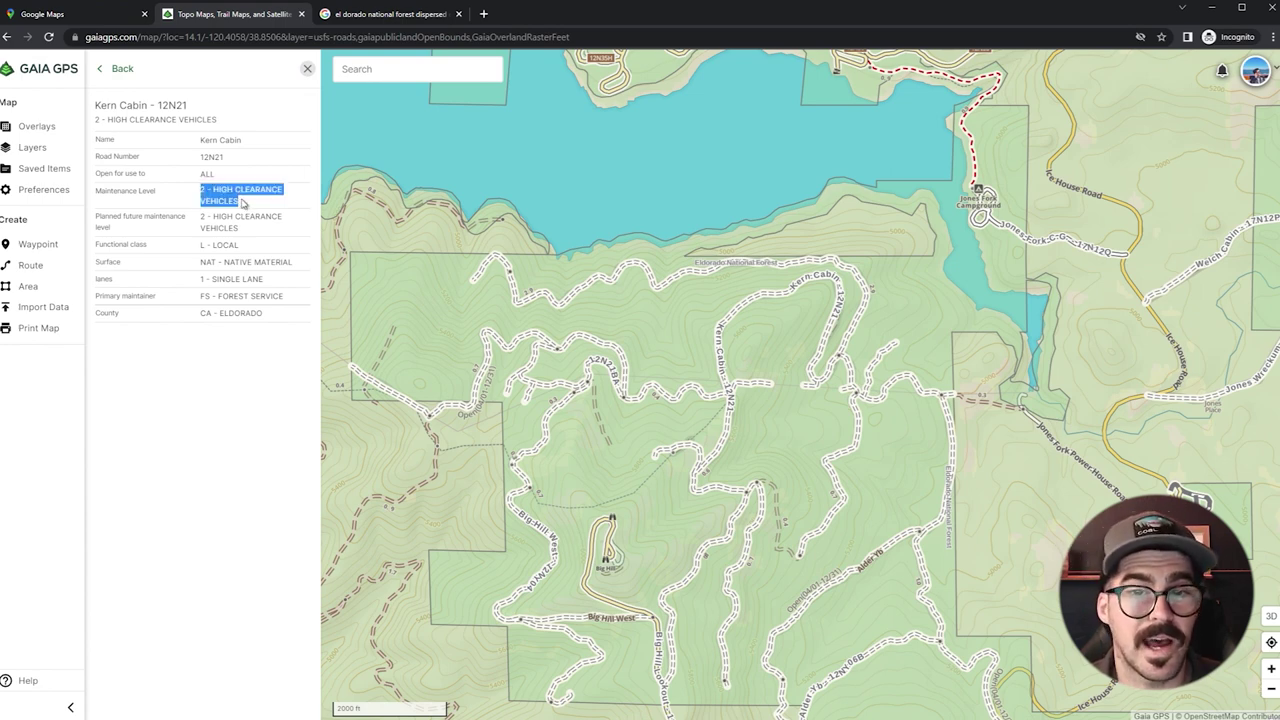
left_click(243, 203)
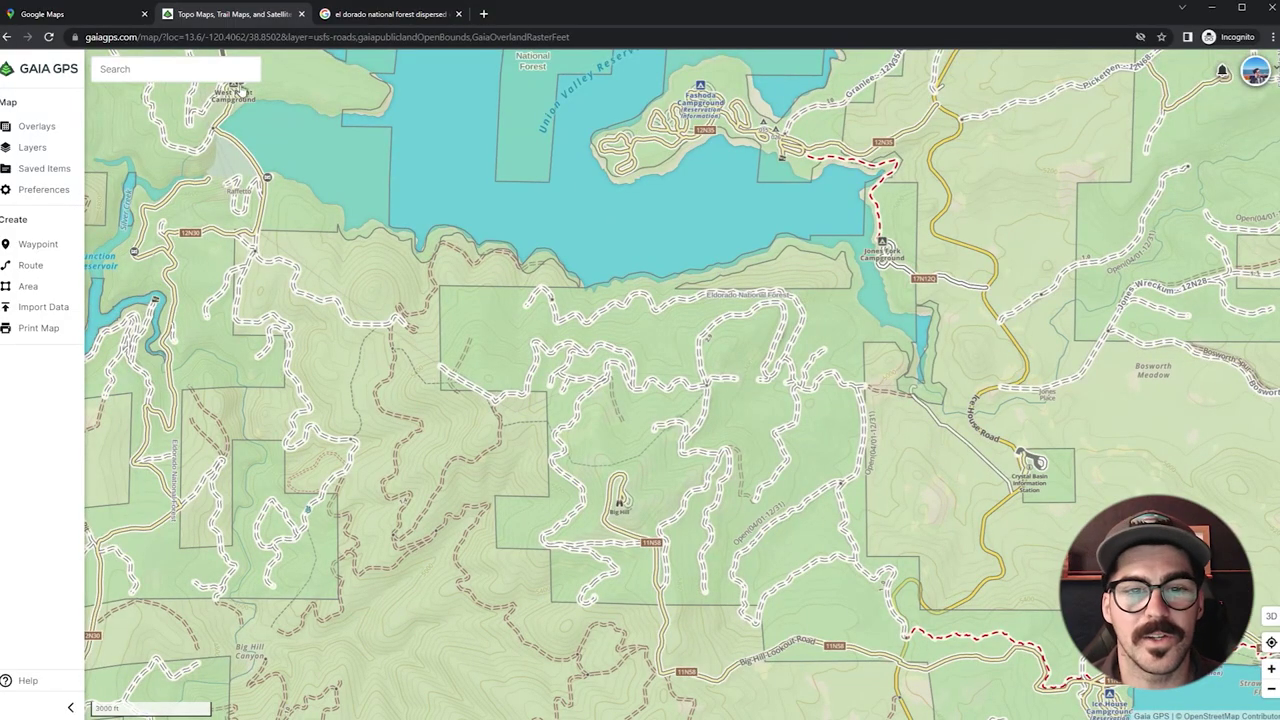
- Back in Google Maps, switch to satellite imagery and zoom in toward Big Hill Rd
left_click(90, 22)
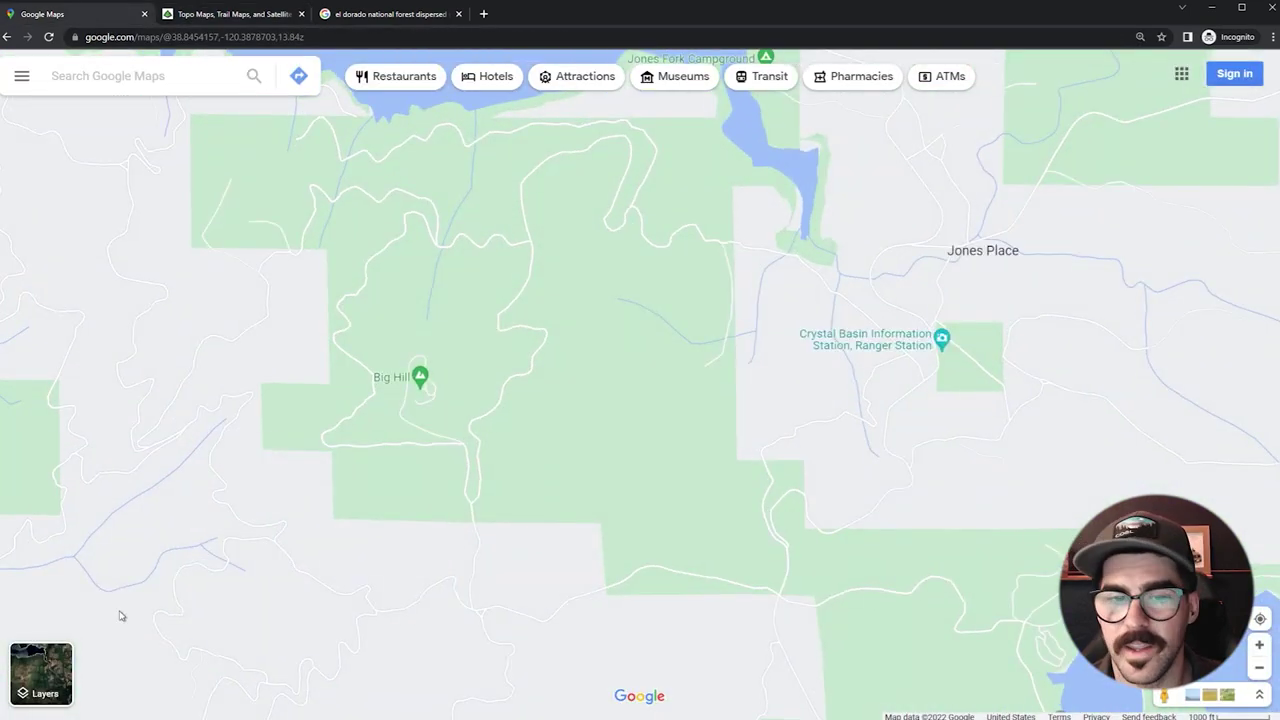
left_click(52, 677)
scroll(523, 551, "up", 5)
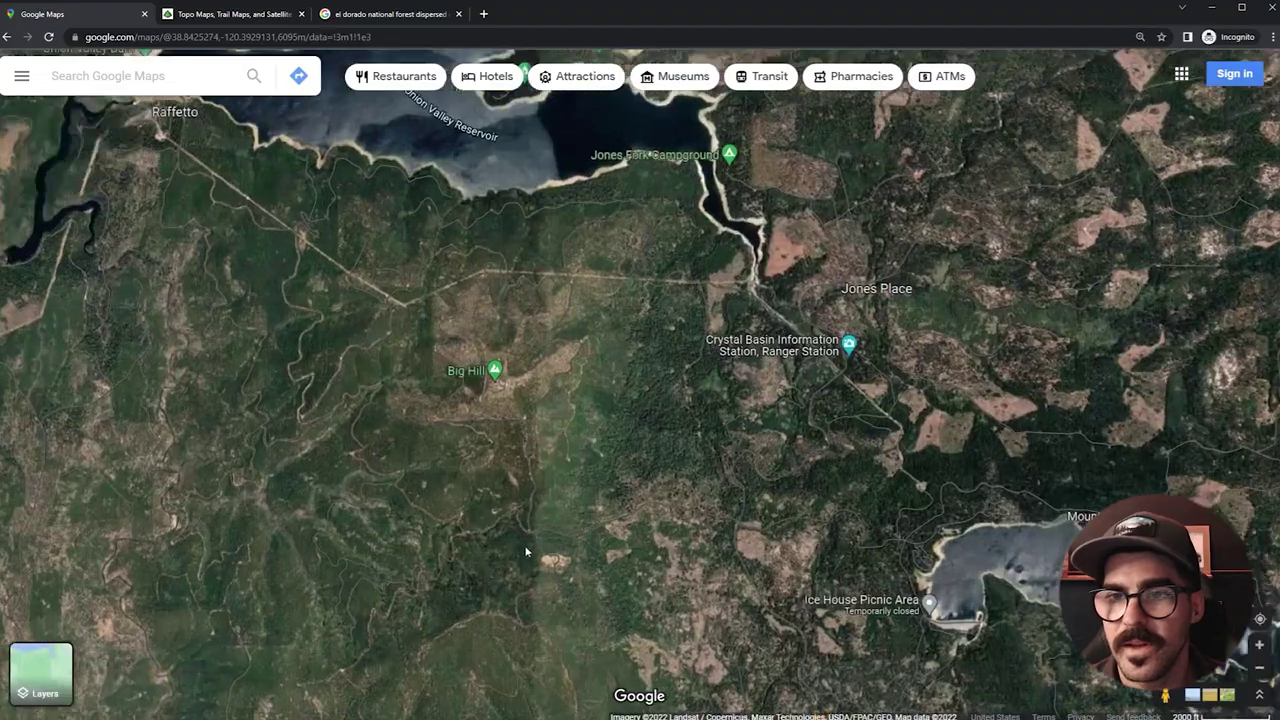
scroll(429, 541, "up", 3)
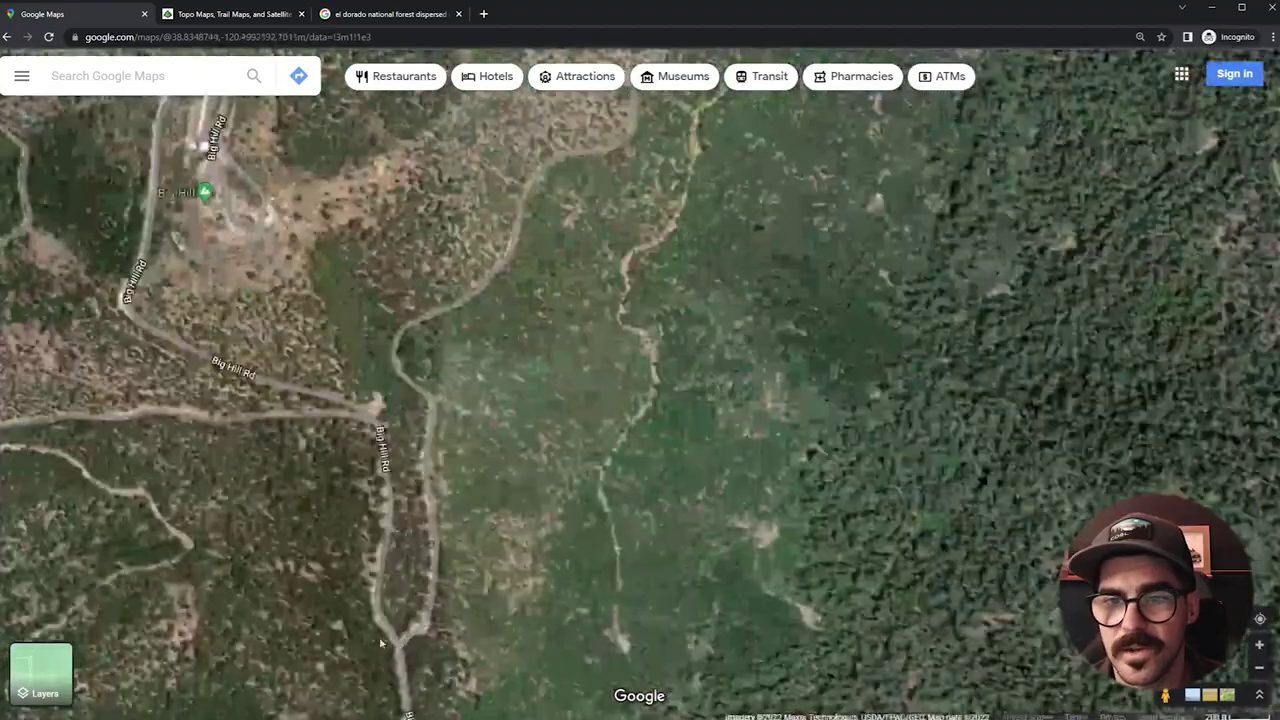
scroll(427, 650, "up", 4)
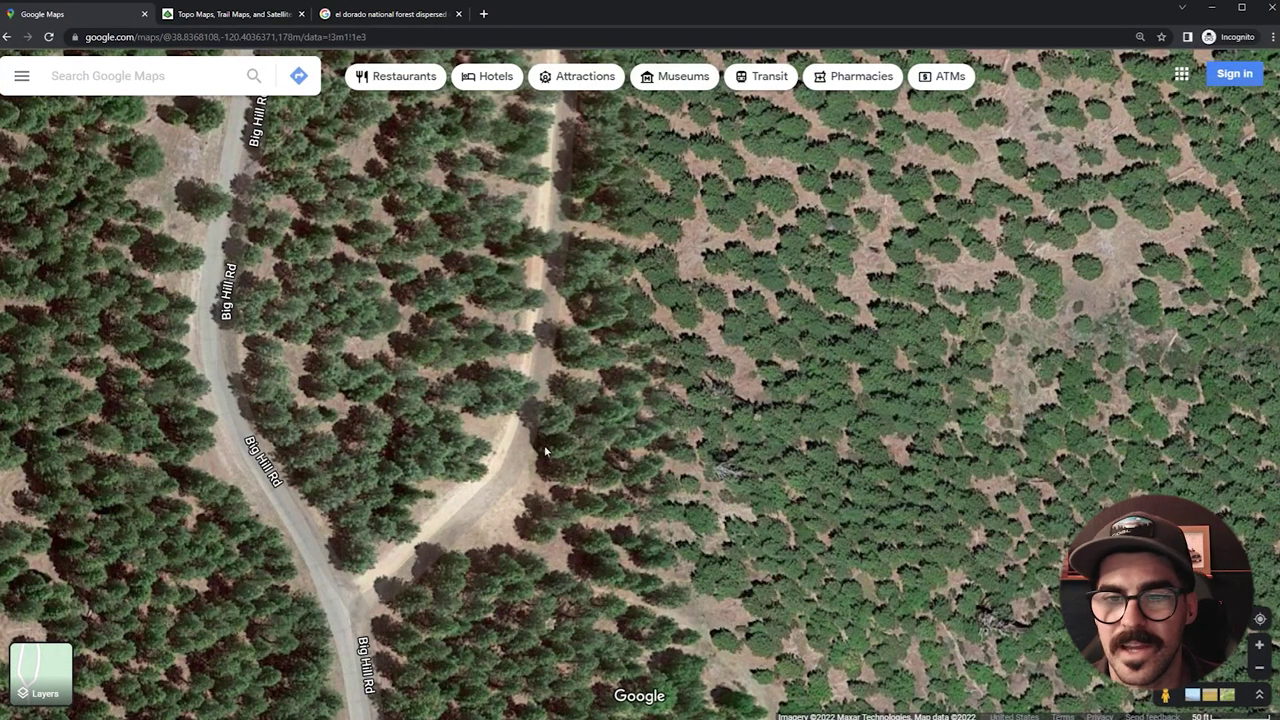
scroll(349, 610, "down", 2)
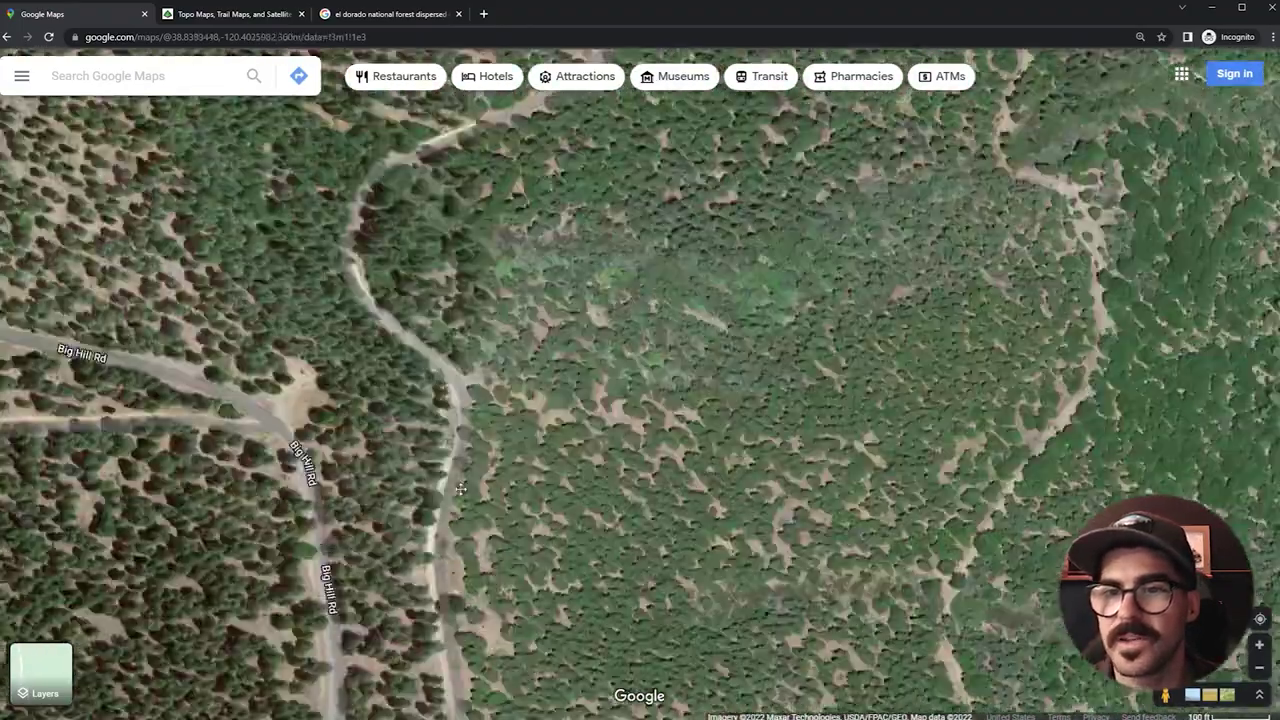
- Inspect the dirt clearing where N Big Hill road meets a forest track, then zoom out
left_click_drag(461, 489, 480, 680)
left_click_drag(640, 160, 610, 560)
double_click(744, 148)
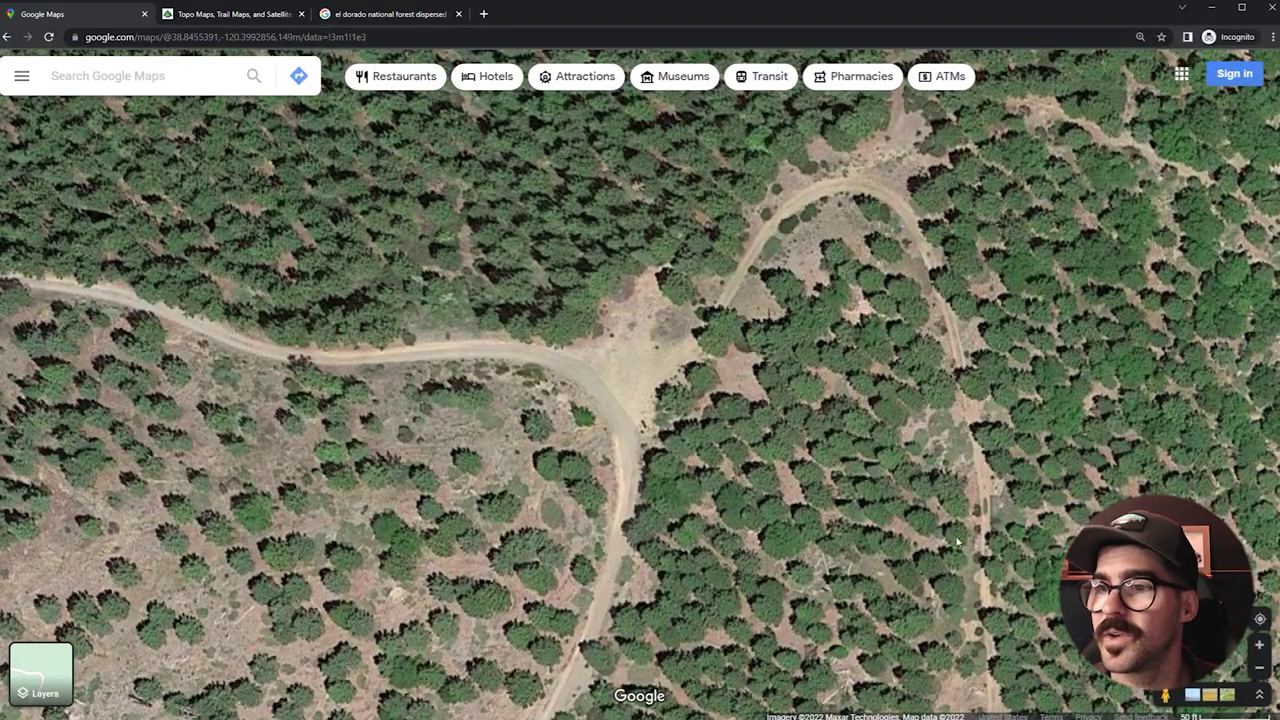
left_click_drag(930, 415, 800, 480)
scroll(386, 331, "down", 3)
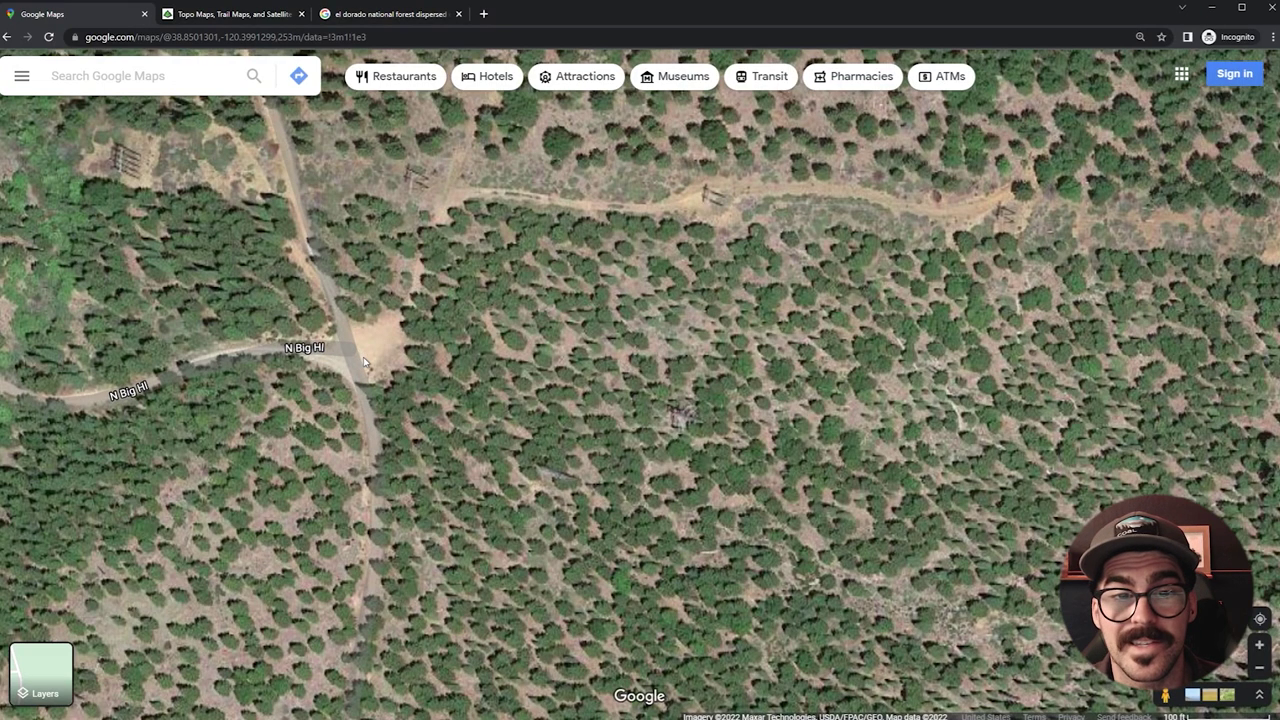
scroll(365, 362, "down", 4)
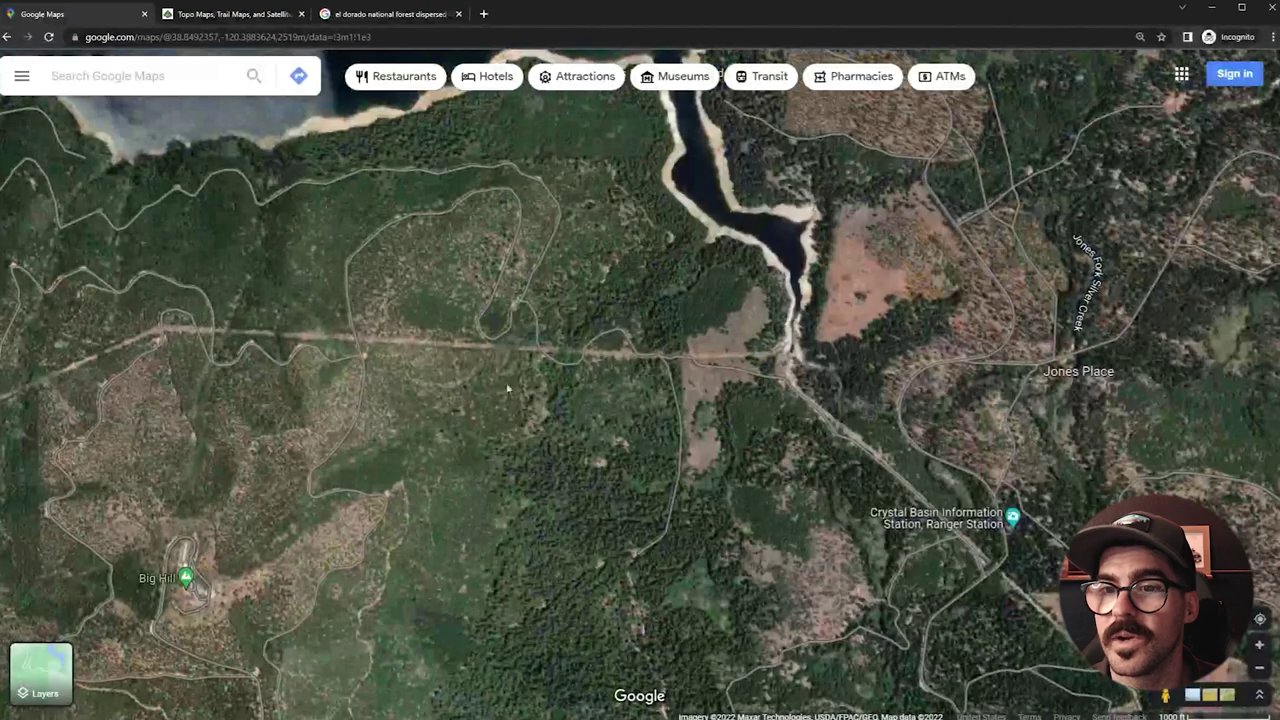
- Zoom in on the small dirt clearing beside the forest track among dense pines, then ease out
scroll(458, 177, "up", 4)
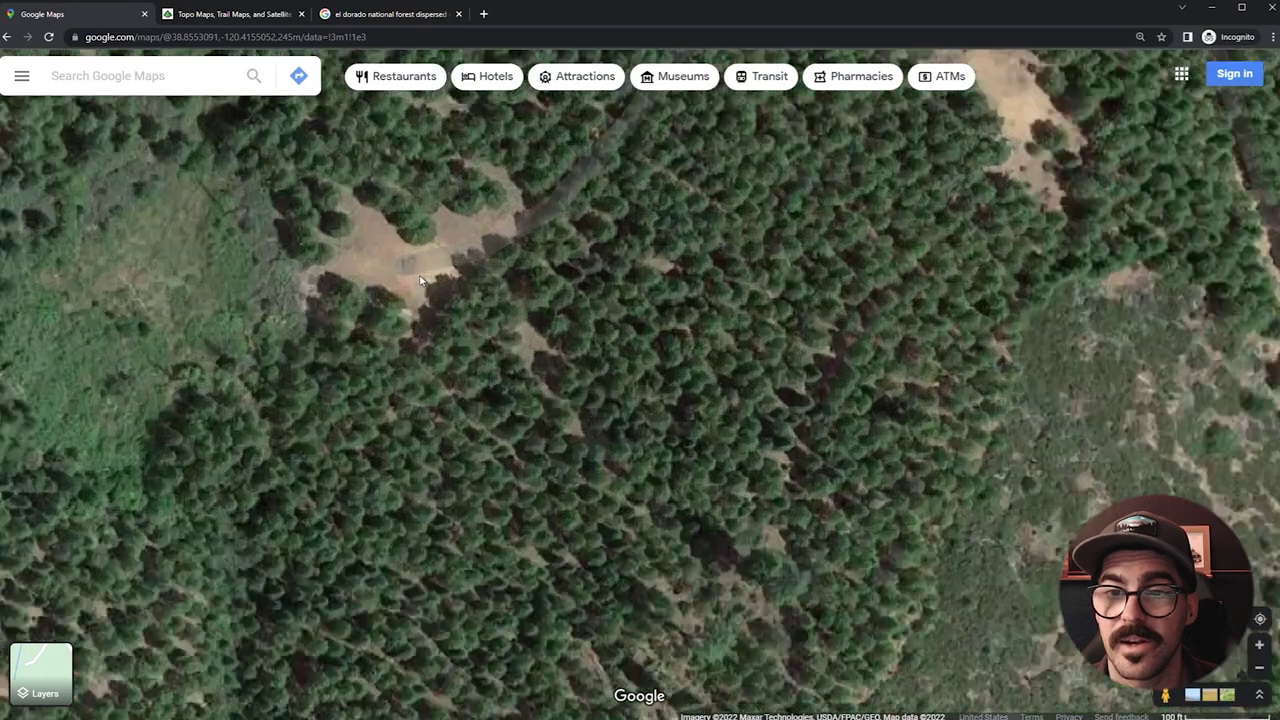
scroll(420, 278, "up", 3)
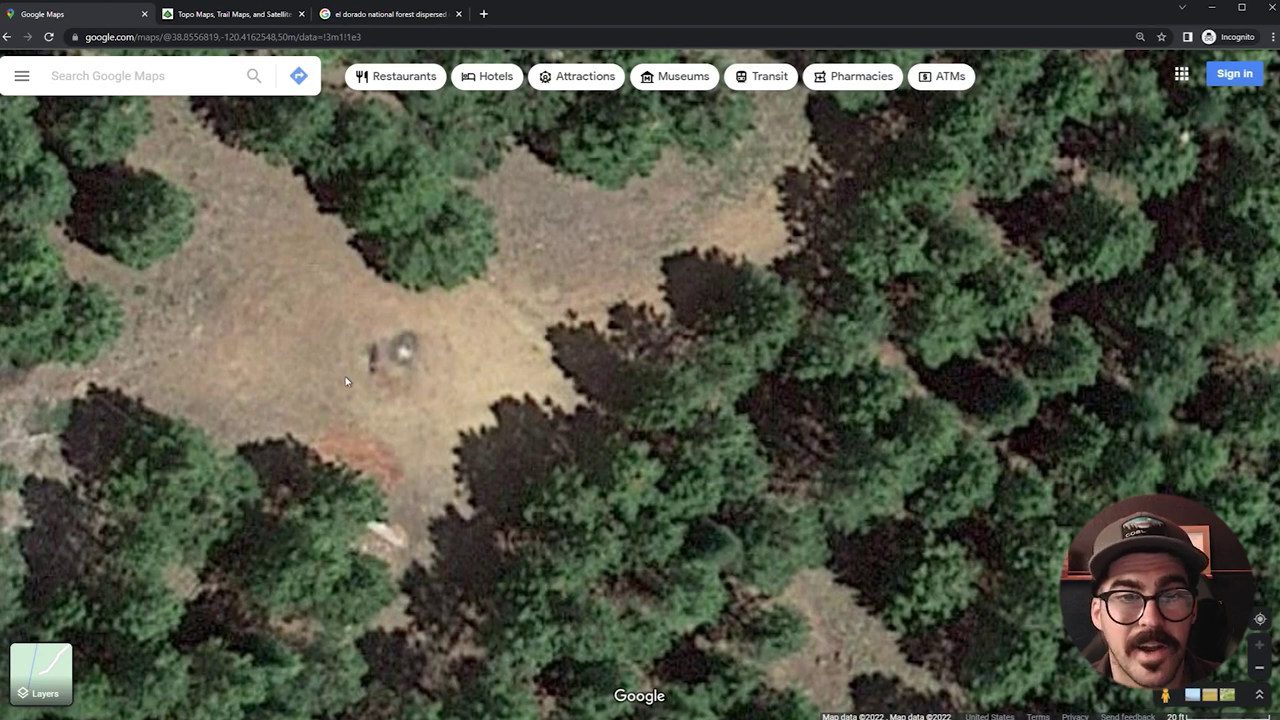
scroll(455, 400, "down", 1)
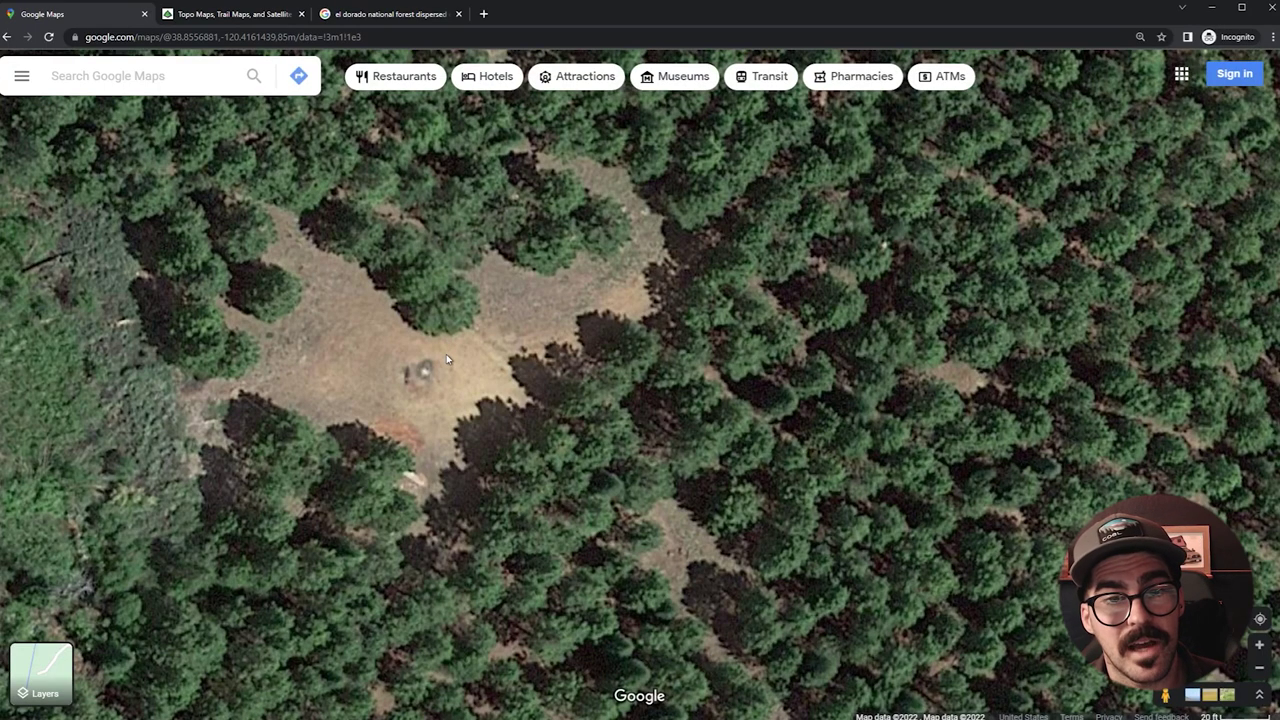
scroll(443, 361, "down", 2)
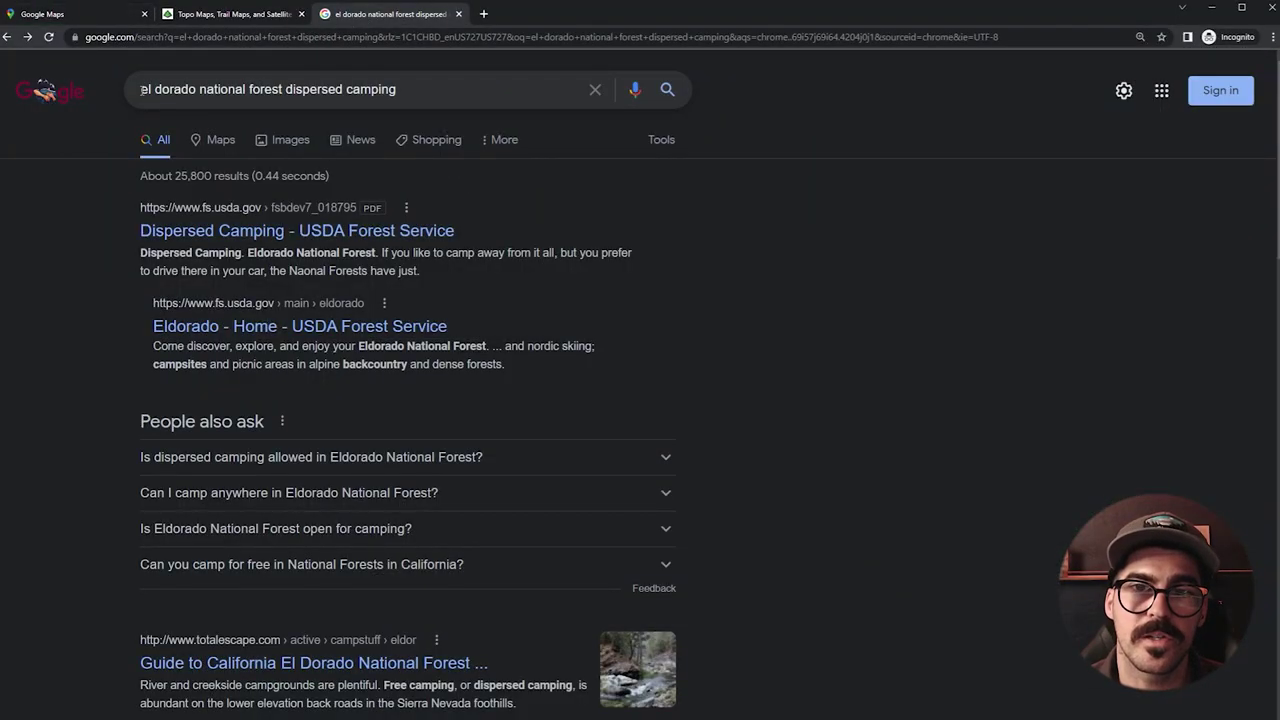
- Select the whole 'el dorado national forest dispersed camping' search query
left_click_drag(141, 89, 418, 86)
left_click(418, 86)
left_click(808, 236)
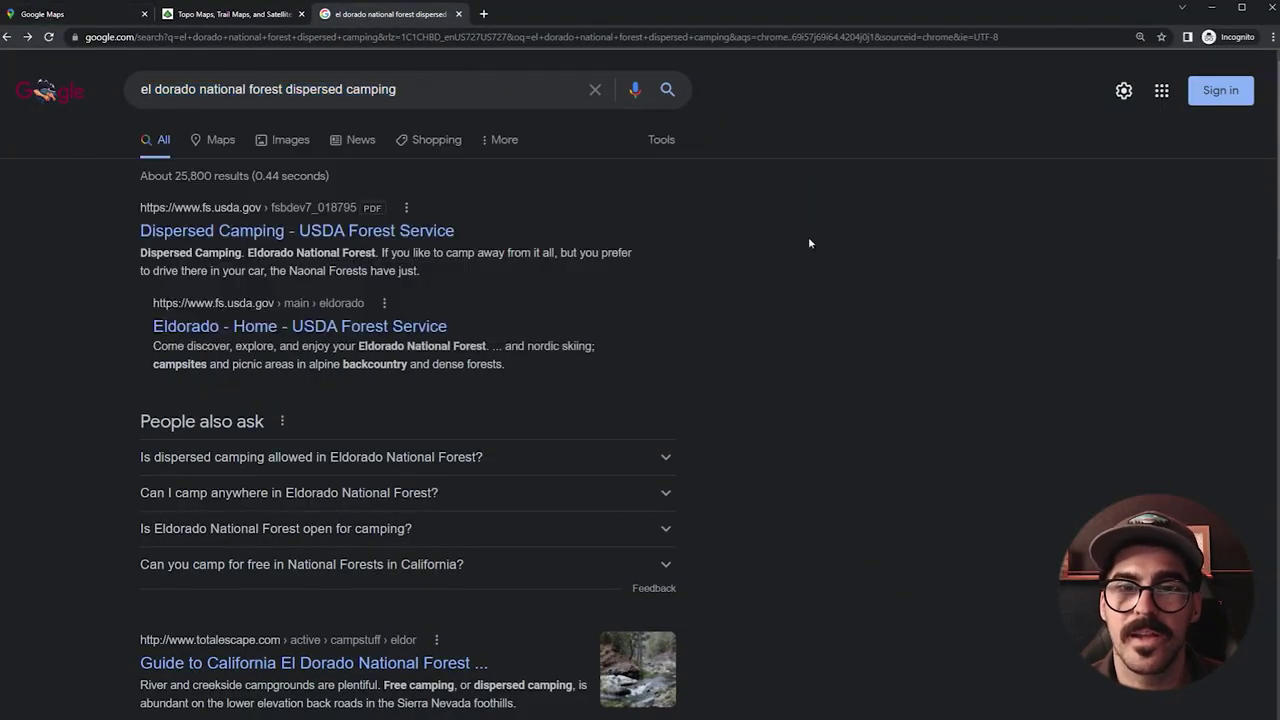
left_click(321, 232)
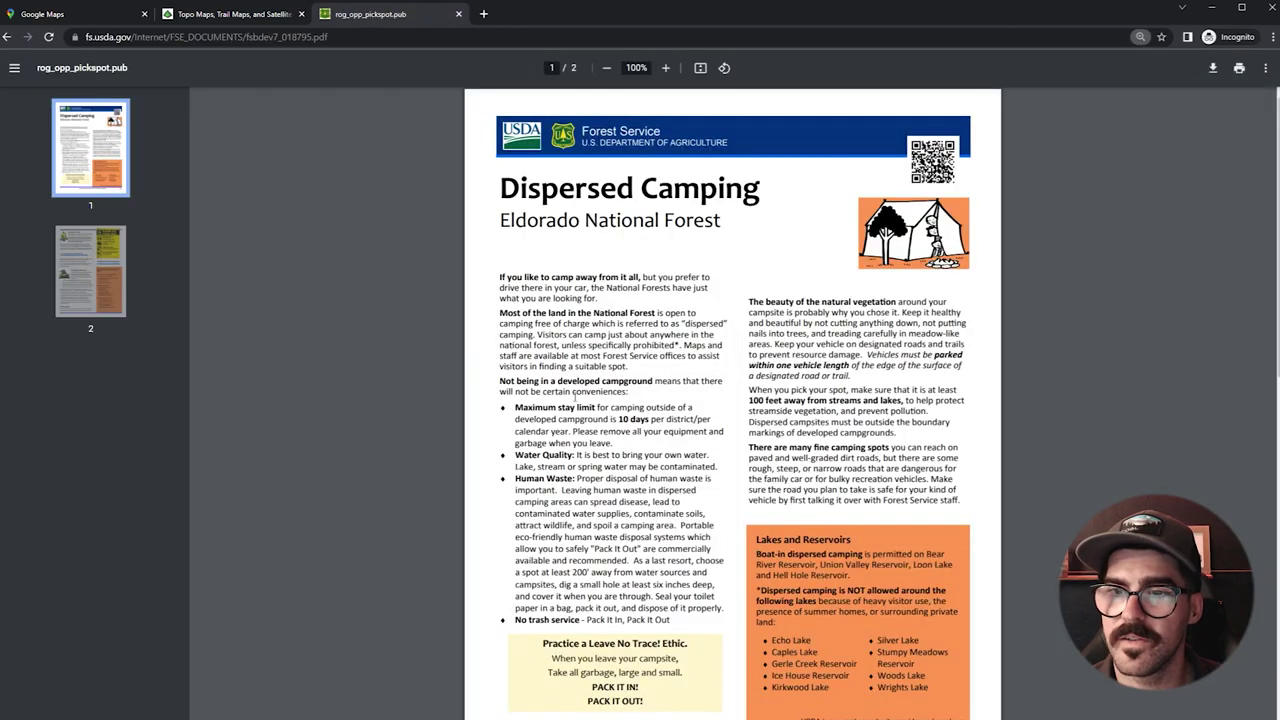
scroll(633, 347, "up", 5)
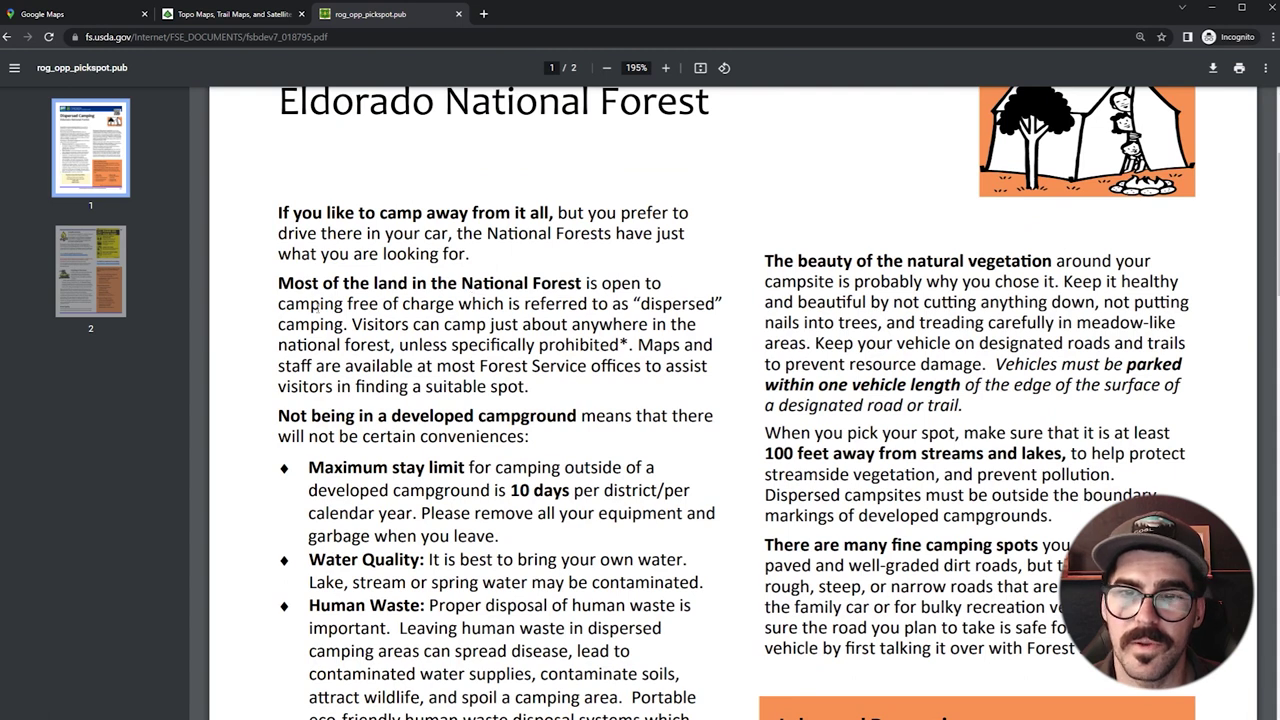
left_click_drag(279, 304, 472, 306)
left_click(567, 306)
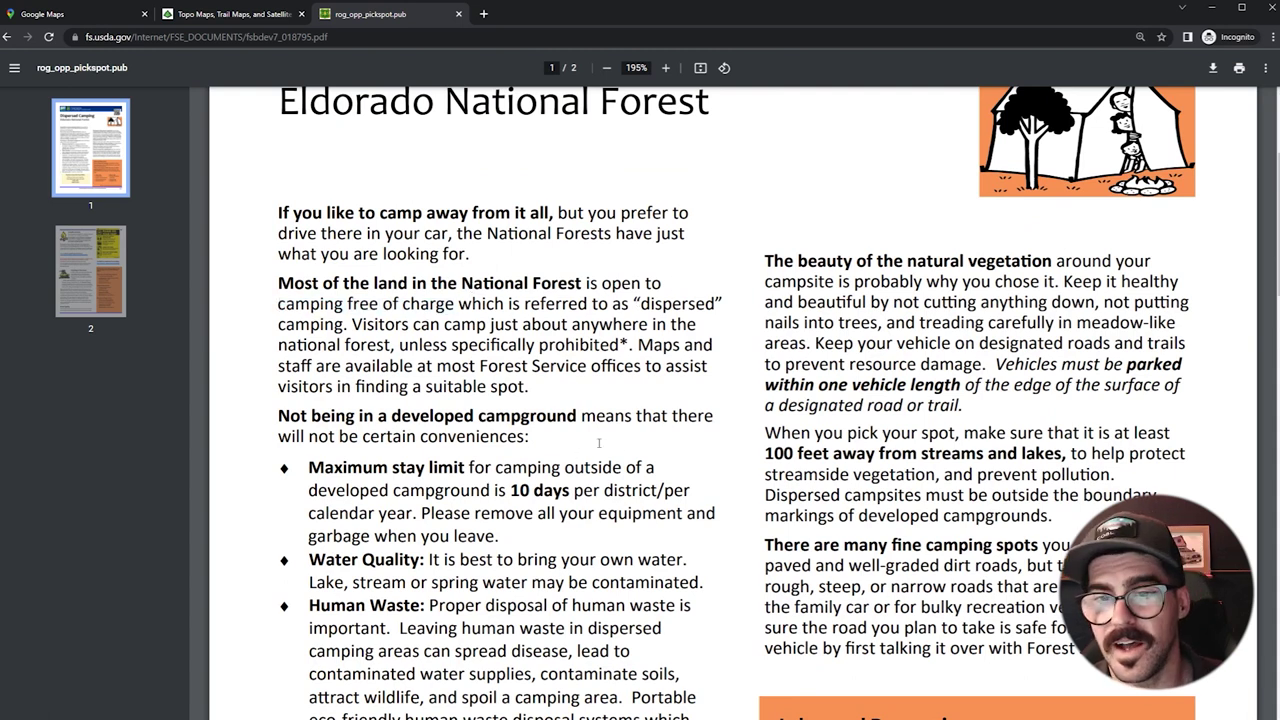
scroll(599, 443, "down", 2)
left_click_drag(300, 271, 464, 271)
left_click(463, 272)
left_click_drag(309, 363, 584, 364)
left_click(505, 363)
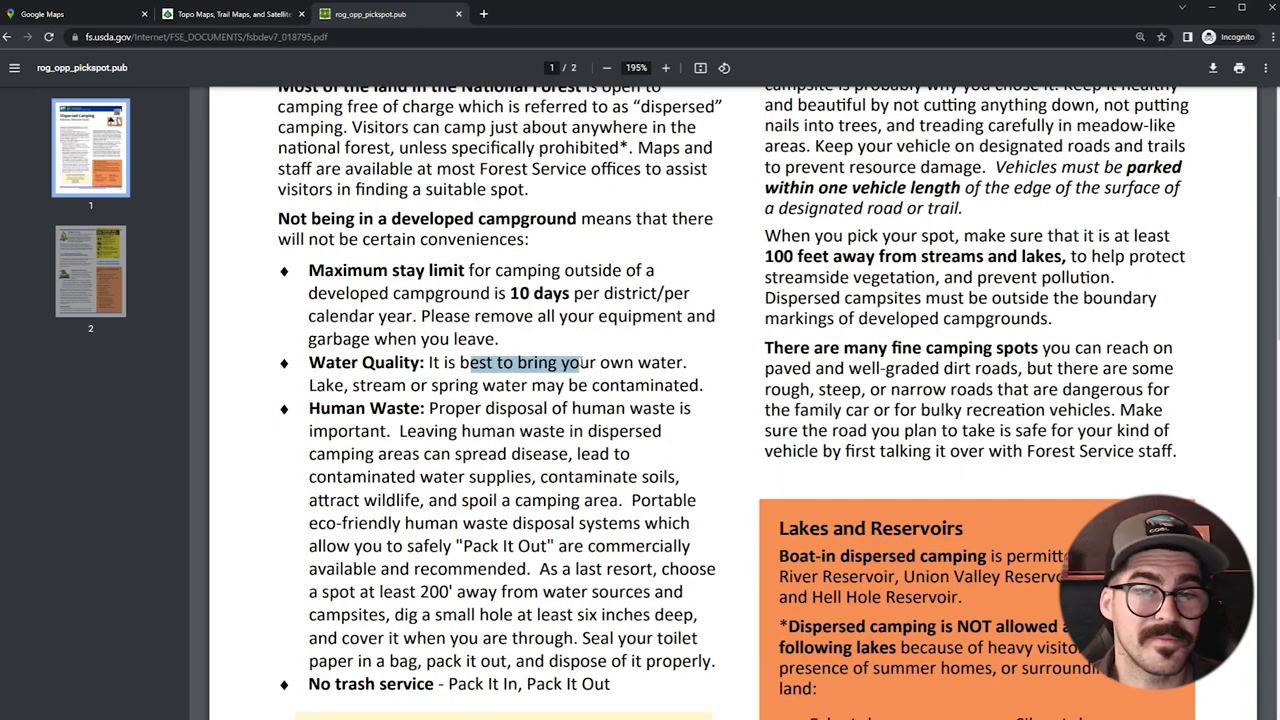
left_click(607, 373)
scroll(355, 342, "down", 1)
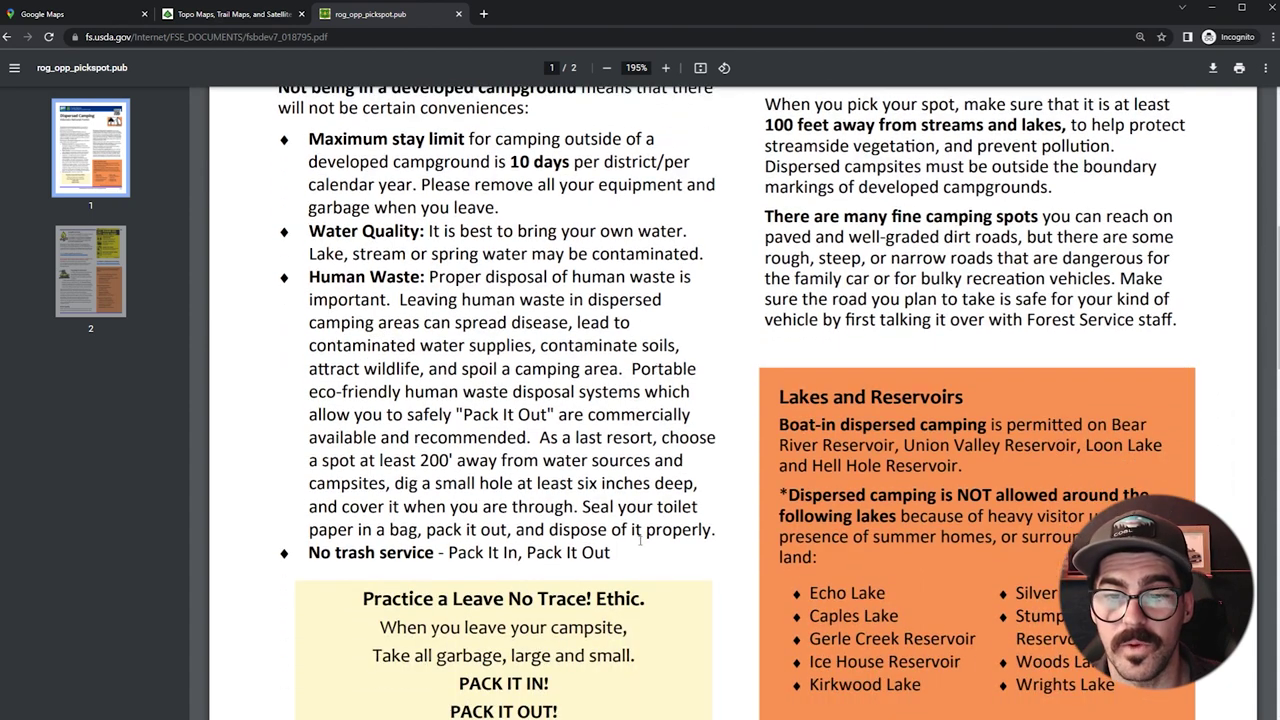
scroll(640, 540, "down", 1)
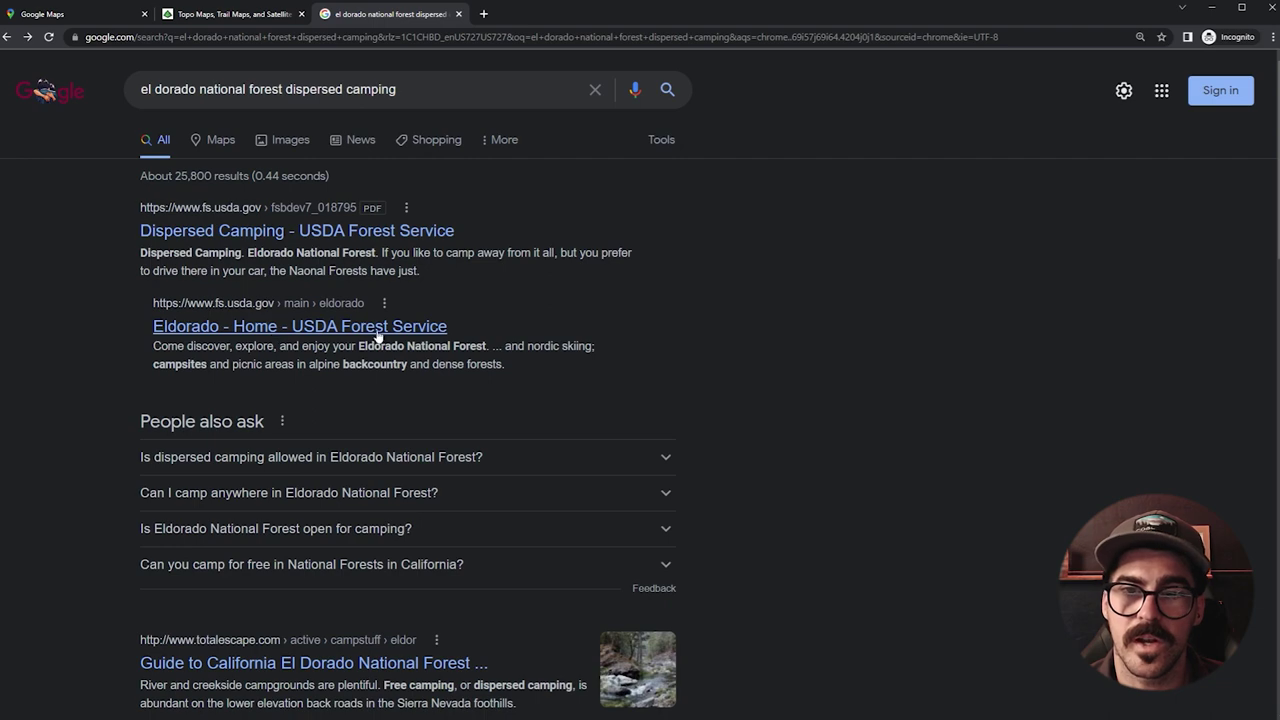
- Open the Eldorado - Home page and highlight its 'Fire Restrictions are in effect' alert
left_click(270, 330)
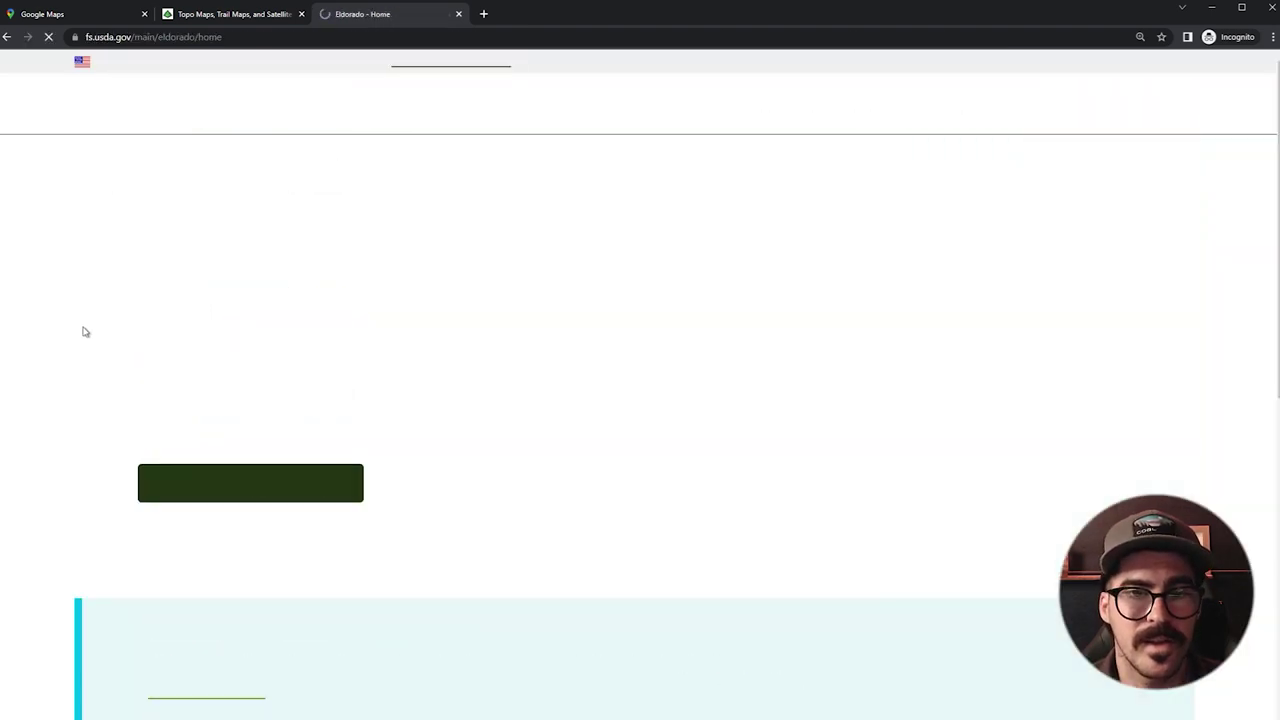
scroll(58, 374, "down", 2)
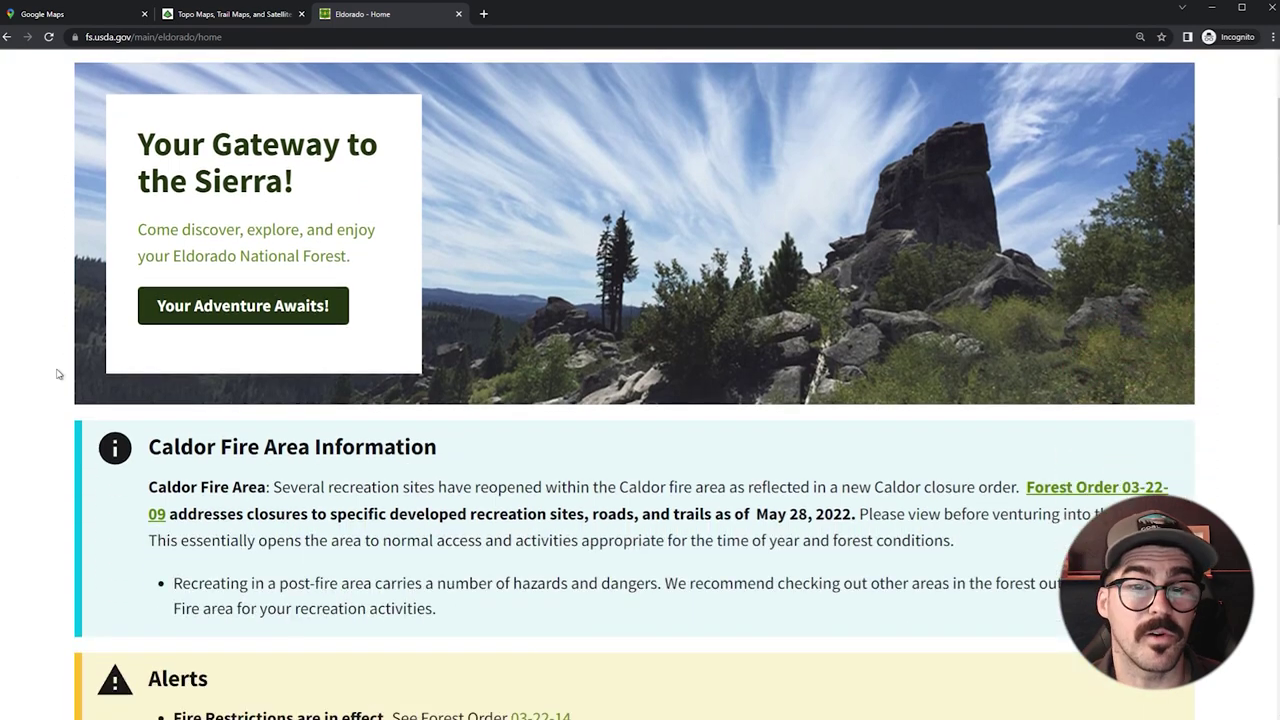
scroll(62, 398, "down", 3)
left_click_drag(172, 400, 396, 392)
left_click(511, 390)
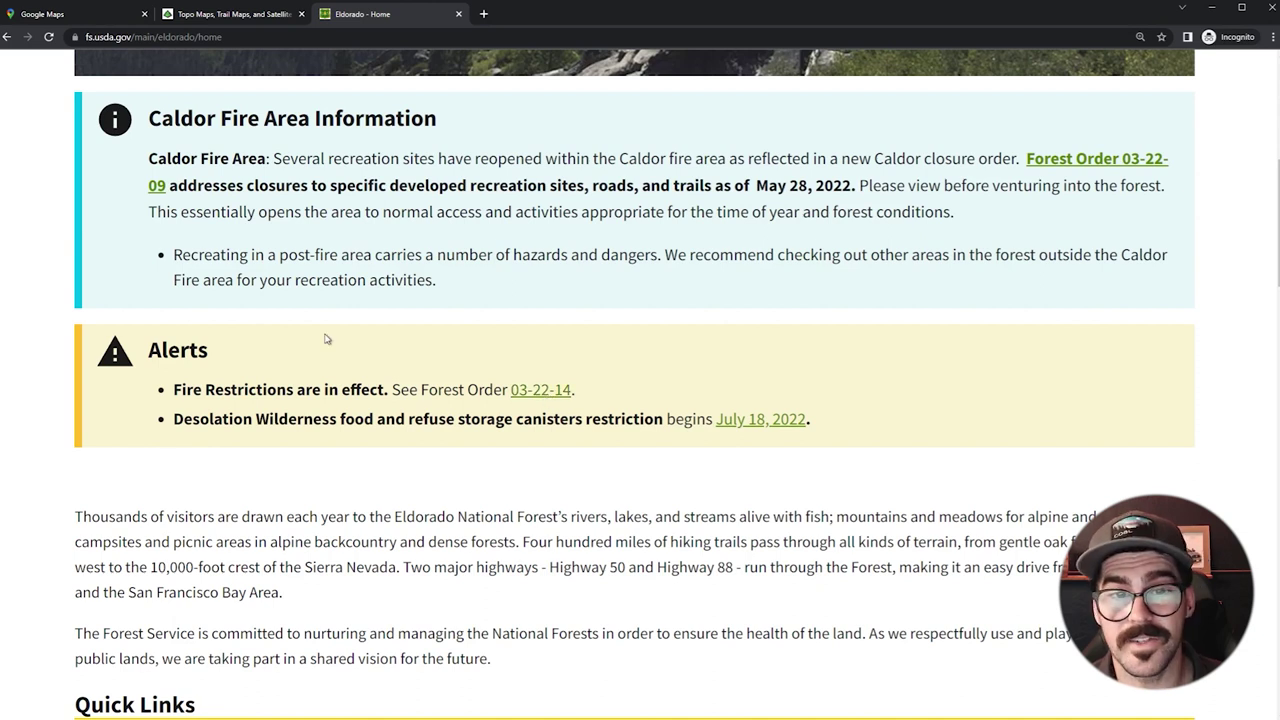
left_click_drag(173, 392, 394, 394)
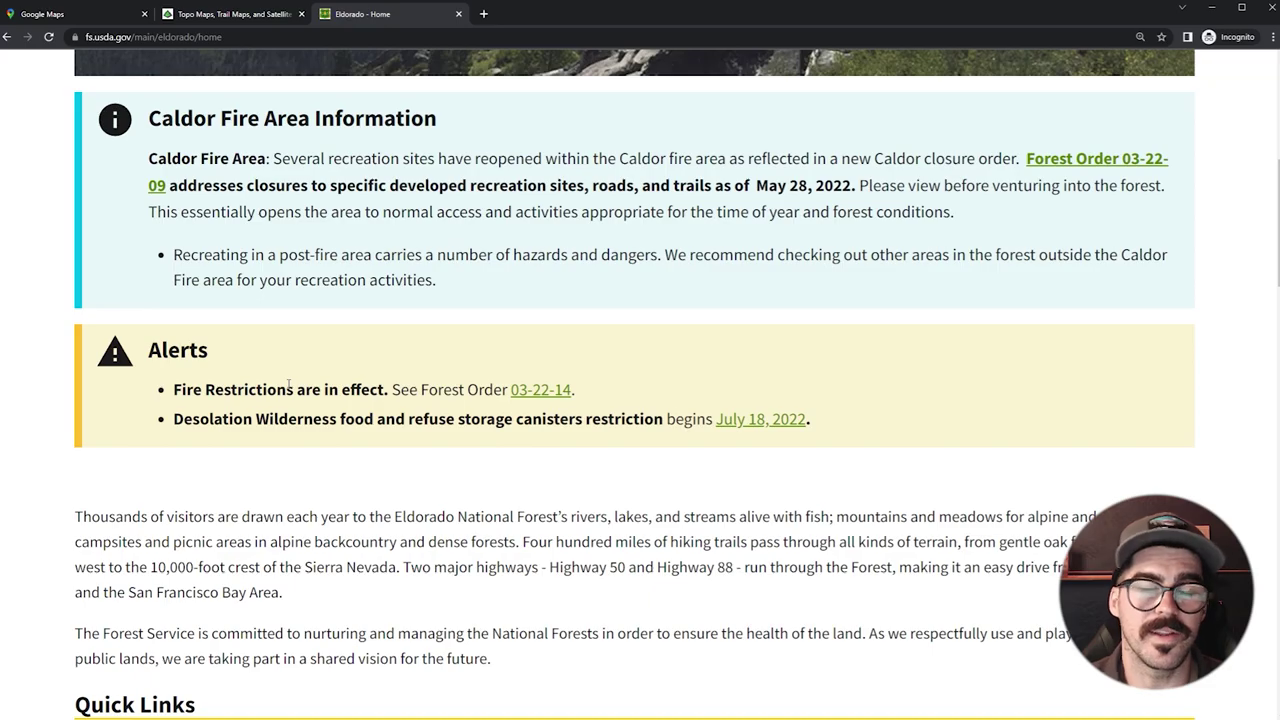